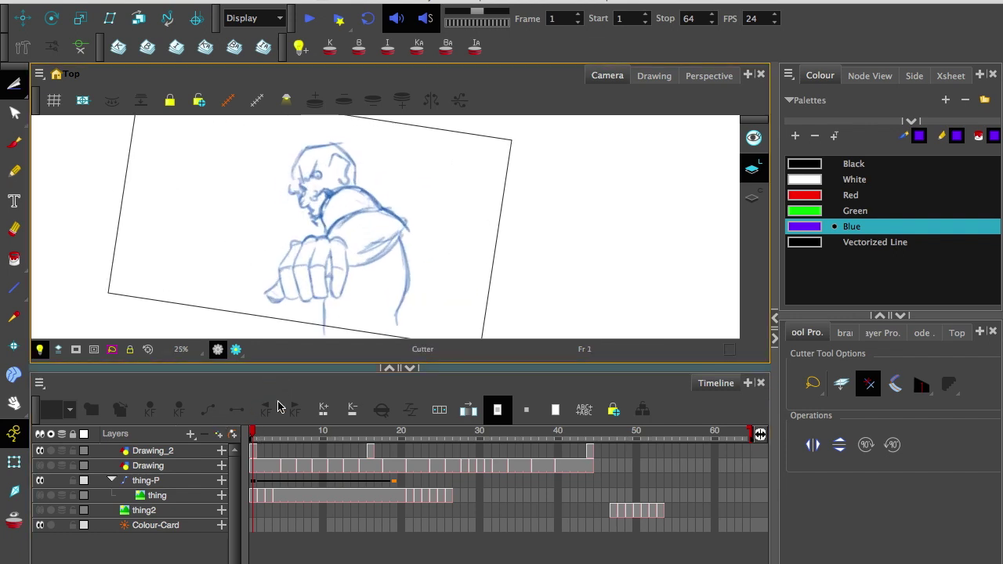
- Review the Drawing_2 layer's drawings around frame 16 and return to frame 1
drag(258, 432, 371, 435)
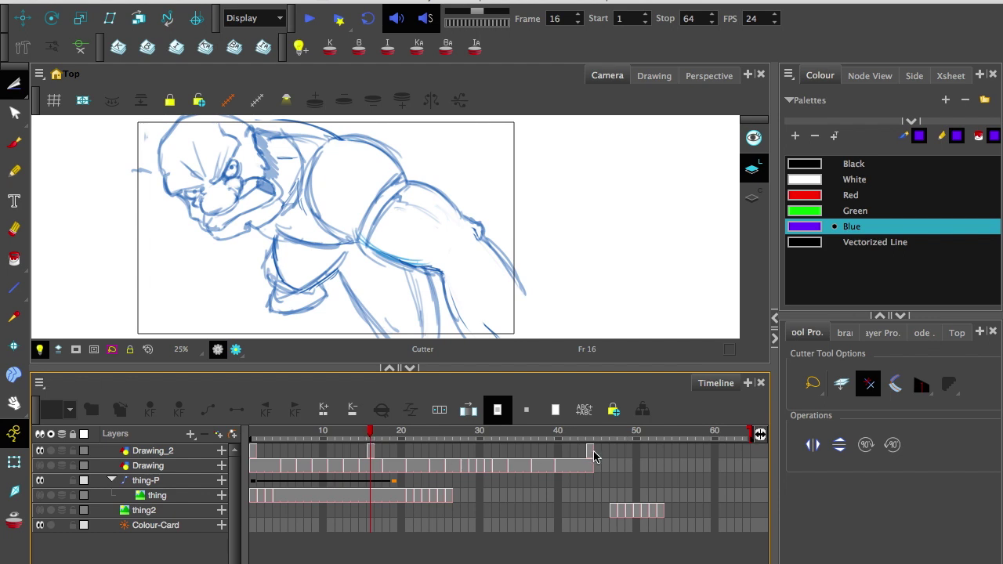
click(590, 454)
click(369, 453)
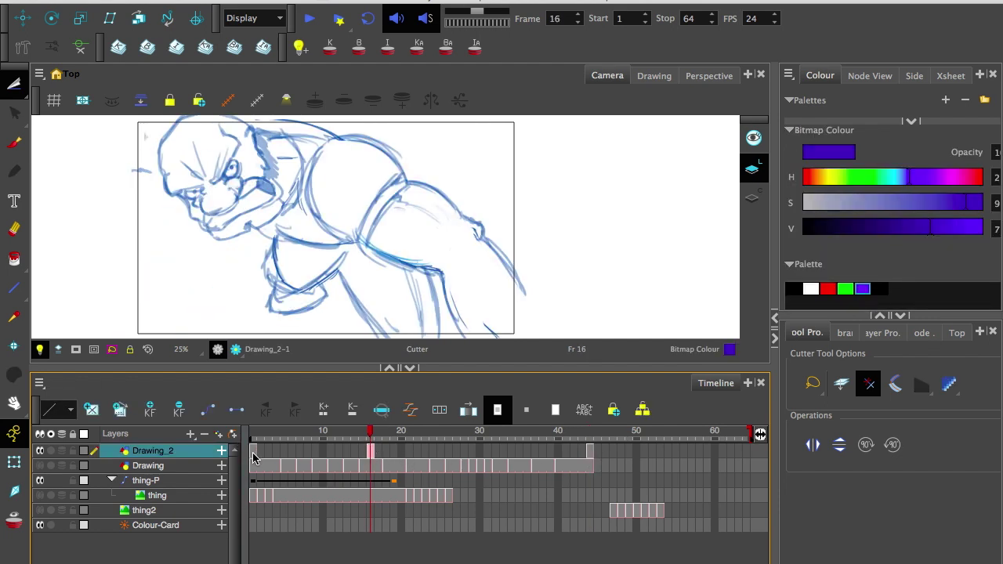
click(253, 452)
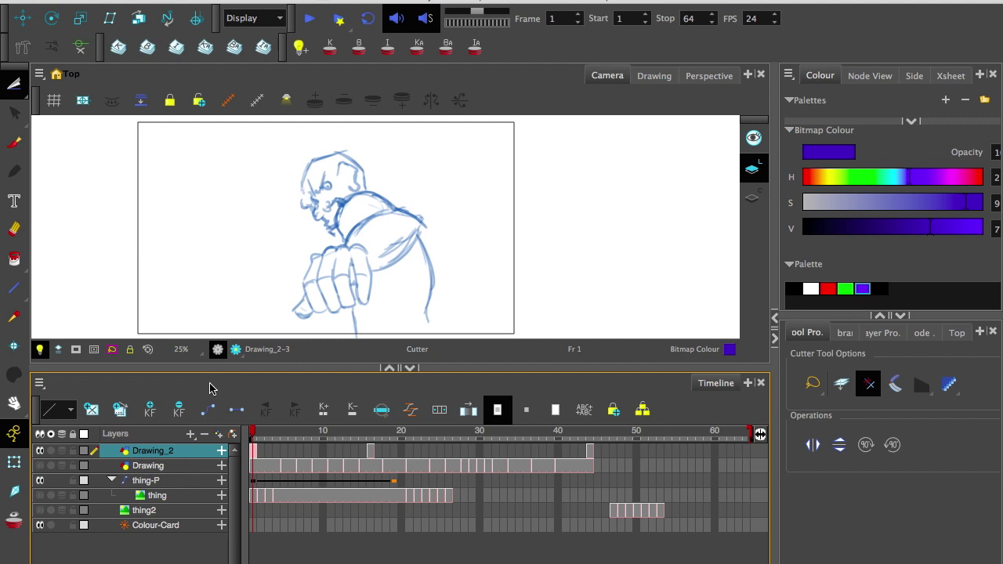
- Rename the Drawing layer as RoughRough and the Drawing_2 layer as Rough
click(146, 467)
double_click(146, 467)
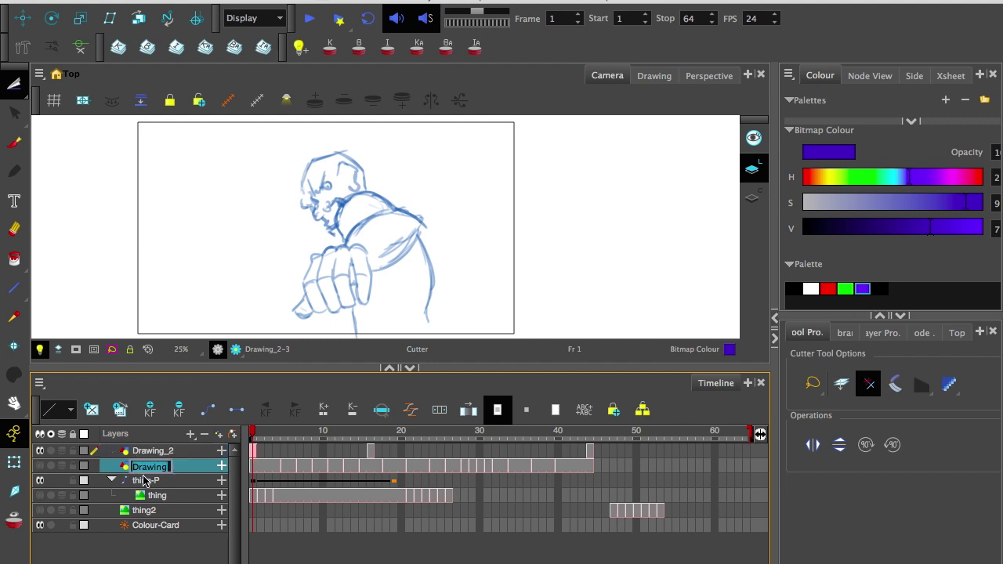
text(RoughRough)
click(147, 453)
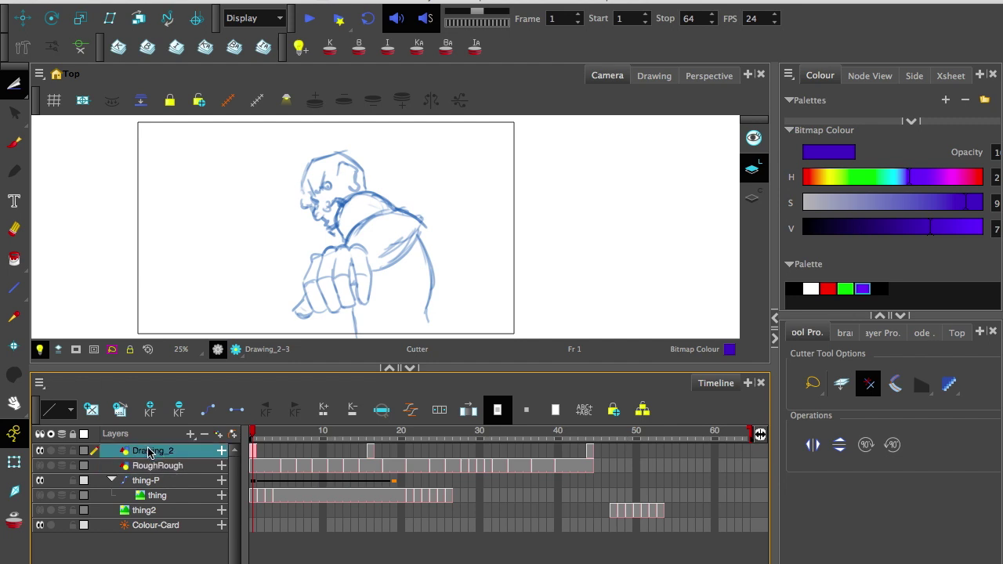
double_click(141, 451)
text(Rough)
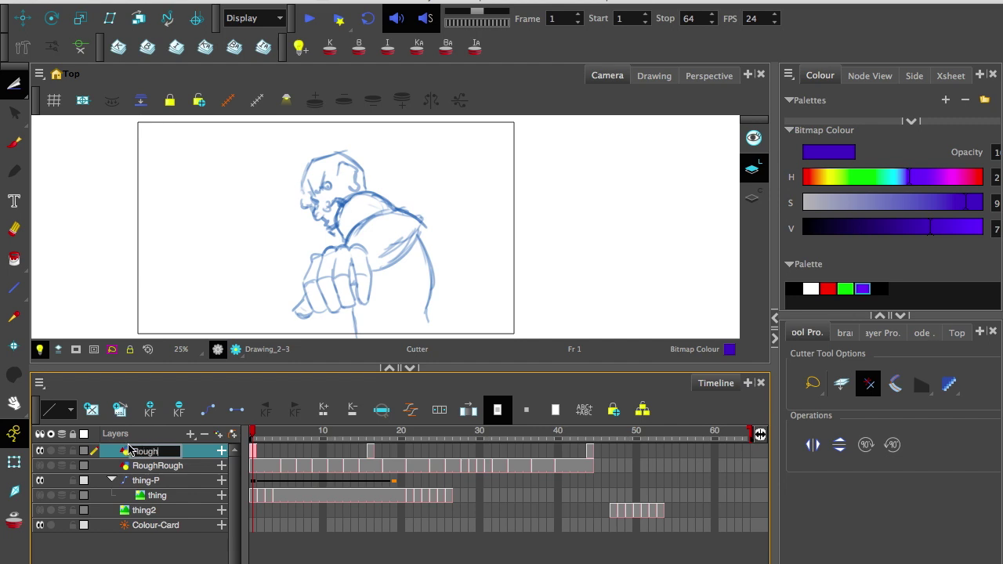
- Rename the thing layer under thing-P as Reference
double_click(156, 495)
text(R)
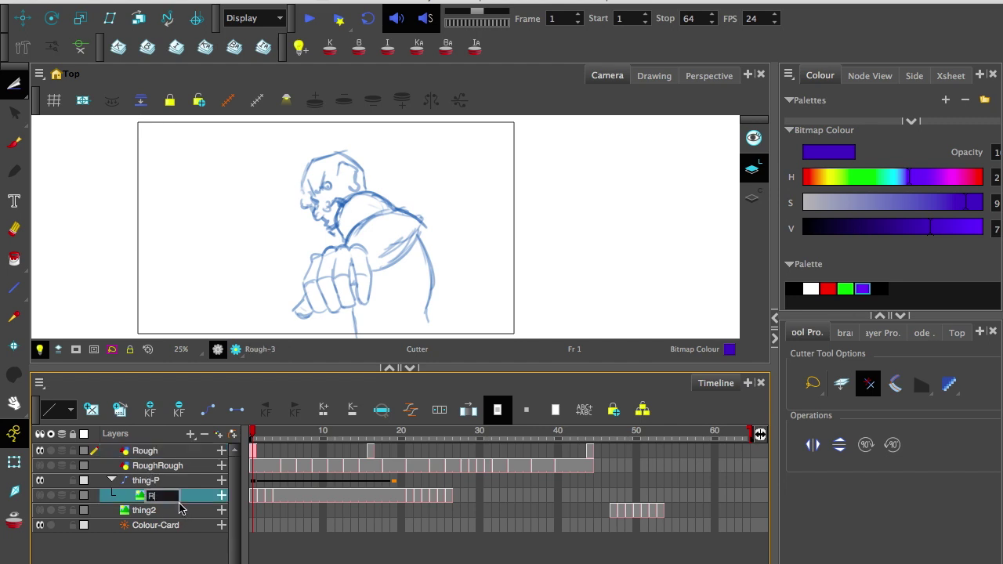
text(eference)
key(Return)
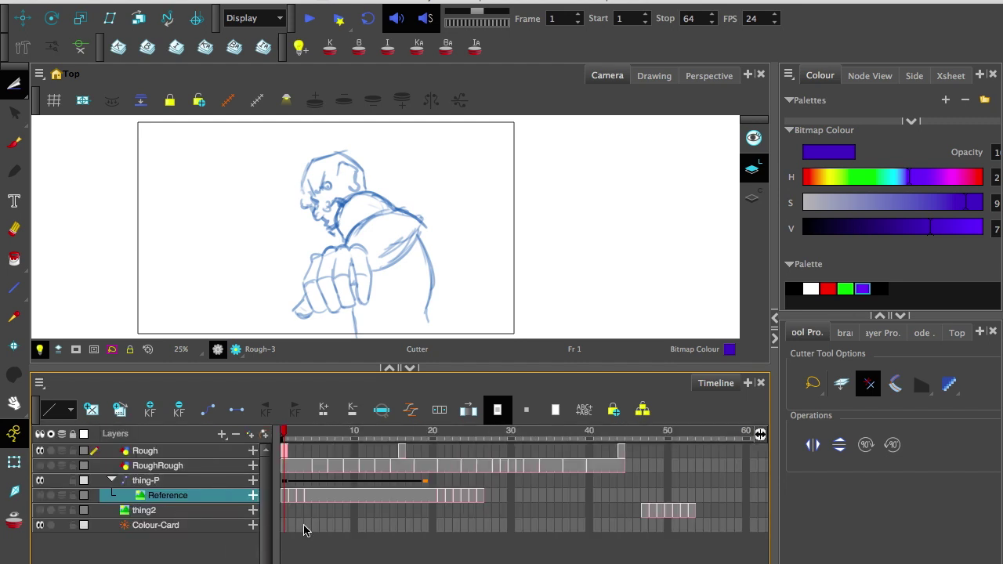
- Go through the exposed drawings on the Rough layer at frames 1, 16 and 44
click(287, 453)
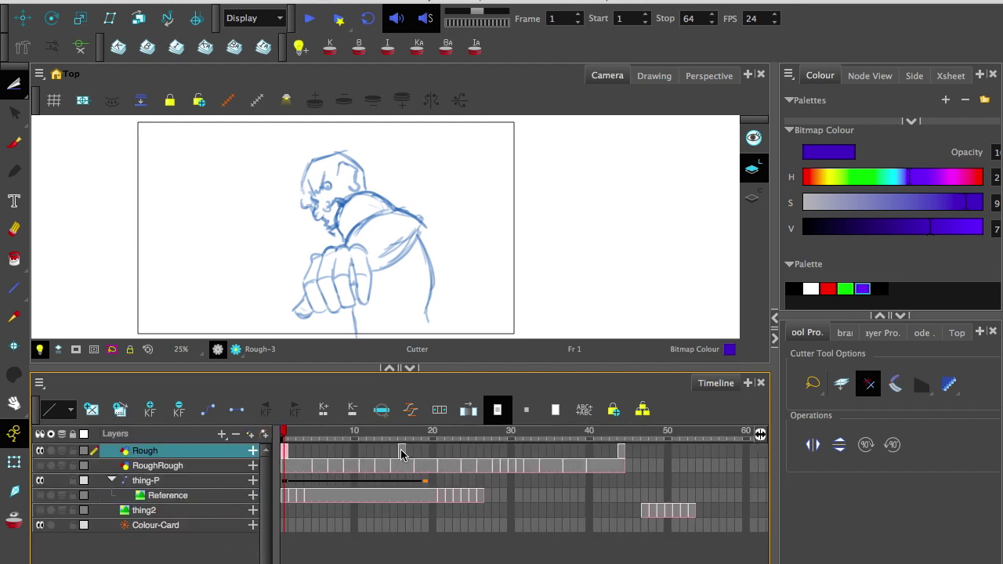
click(402, 452)
click(623, 450)
- Make the RoughRough layer visible and scrub through its drawings to frame 40
click(618, 467)
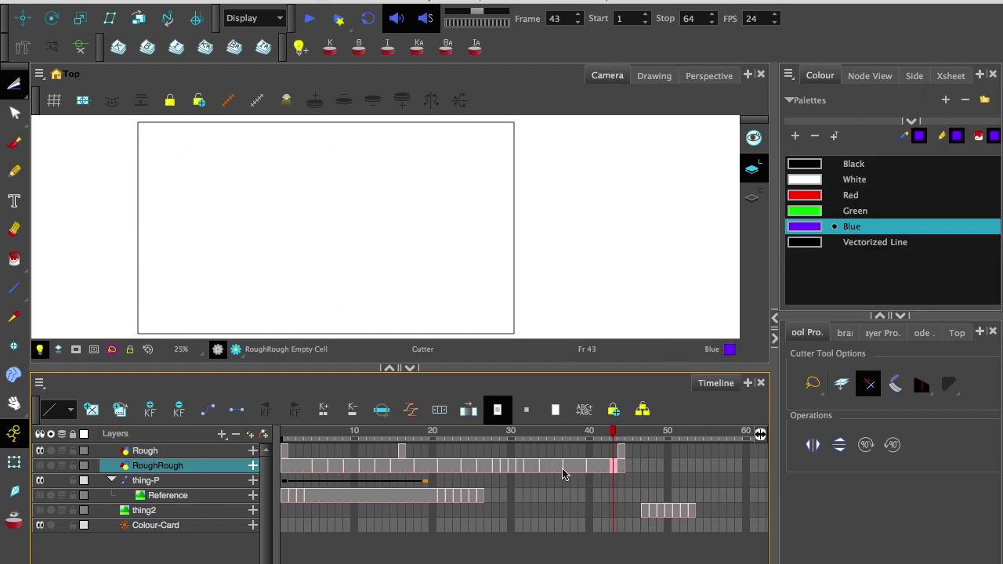
click(405, 468)
click(614, 466)
click(40, 465)
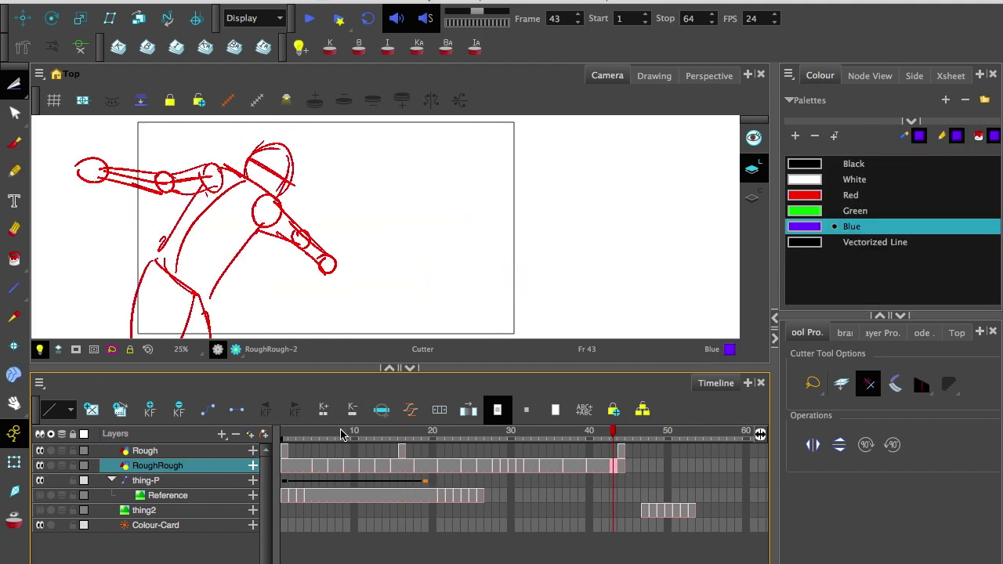
drag(340, 434, 615, 491)
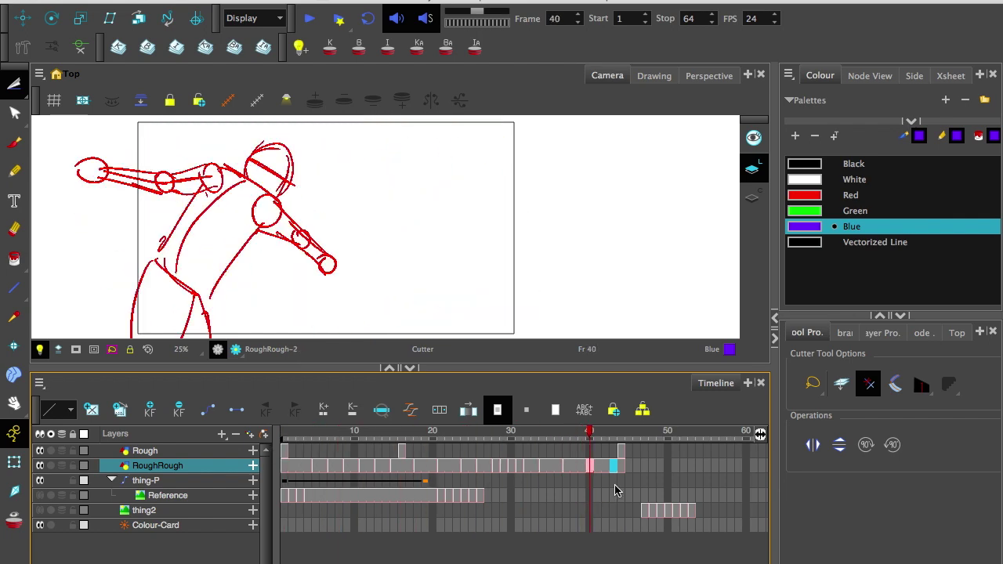
- Bring up the Xsheet and enlarge its view in width and height to show the Rough and RoughRough columns from frame 1
click(951, 75)
click(521, 2)
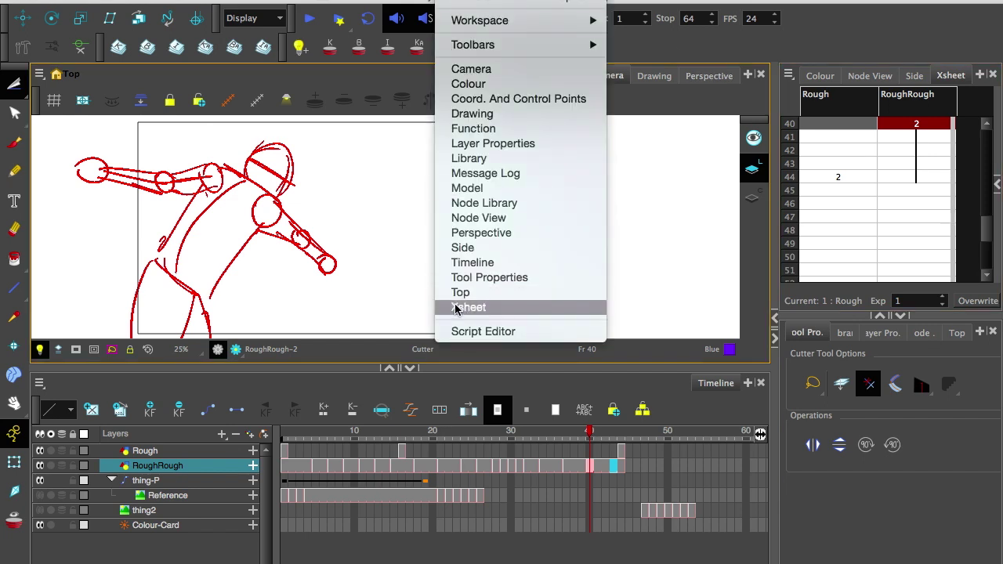
click(479, 3)
drag(773, 170, 591, 191)
click(808, 316)
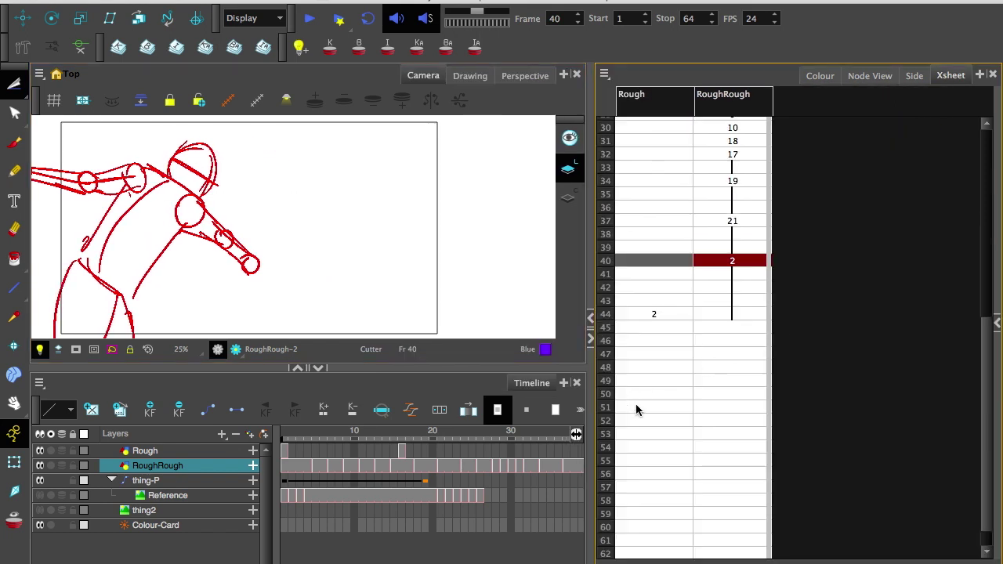
drag(977, 418, 944, 217)
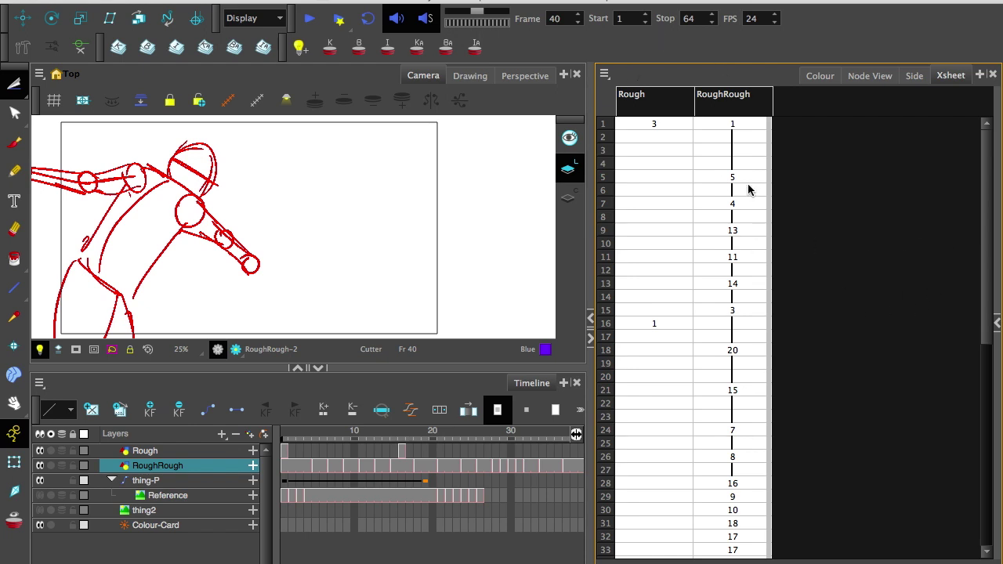
- Compare the RoughRough drawing numbering with its frames by viewing frames 4 and 9
mouse_move(336, 435)
mouse_down()
mouse_move(367, 438)
mouse_move(307, 453)
mouse_move(369, 462)
mouse_move(310, 439)
mouse_move(307, 427)
mouse_up()
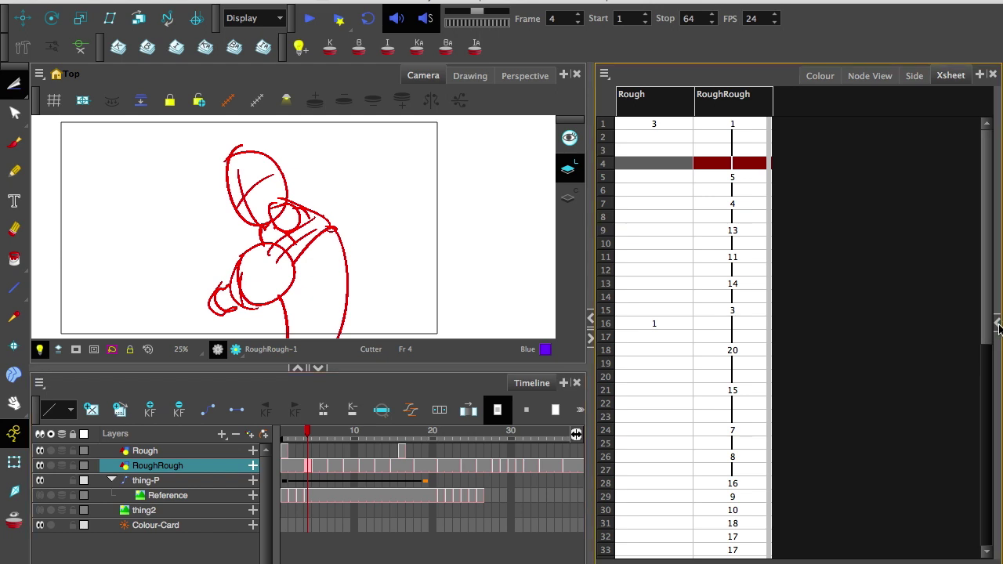
mouse_move(986, 331)
mouse_down()
mouse_move(741, 409)
mouse_move(656, 476)
mouse_move(618, 411)
mouse_move(631, 201)
mouse_up()
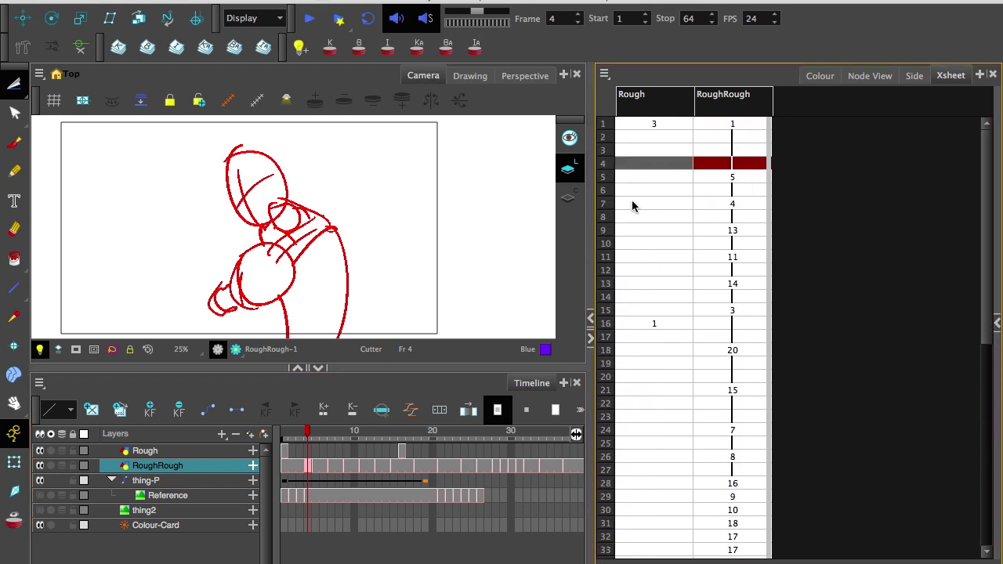
click(719, 230)
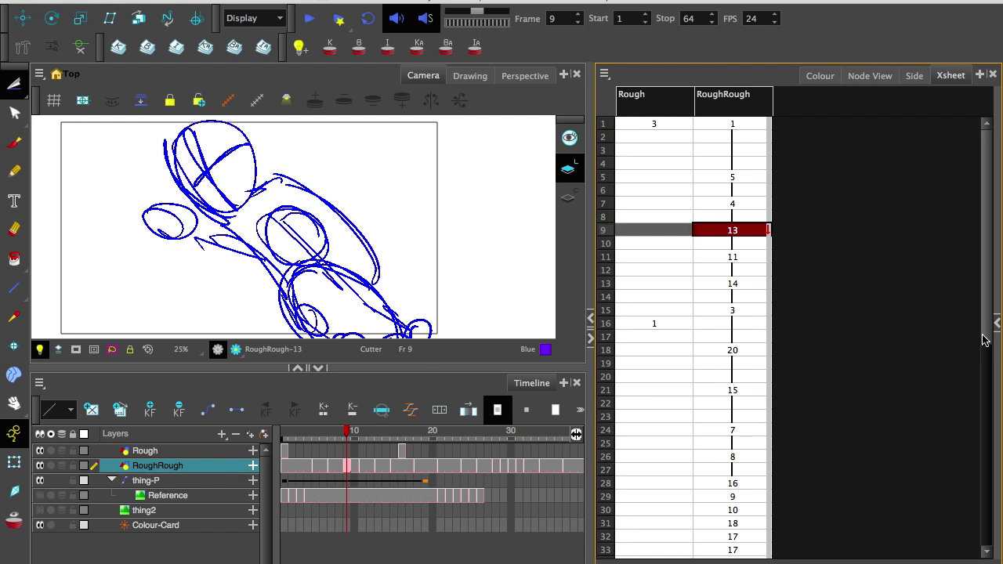
- Rename all drawings in the Rough and RoughRough columns by frame
drag(985, 335, 683, 107)
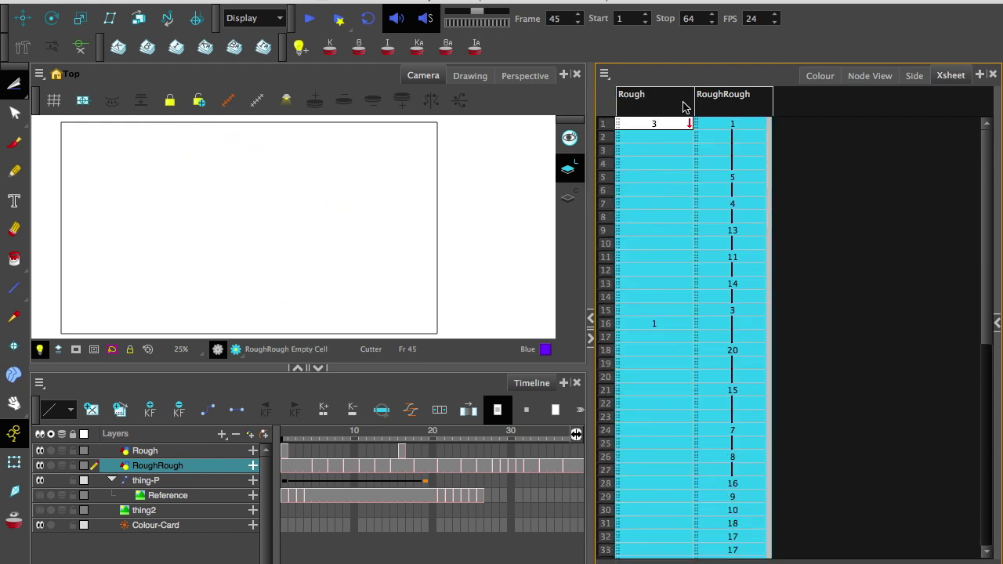
right_click(727, 232)
mouse_move(752, 339)
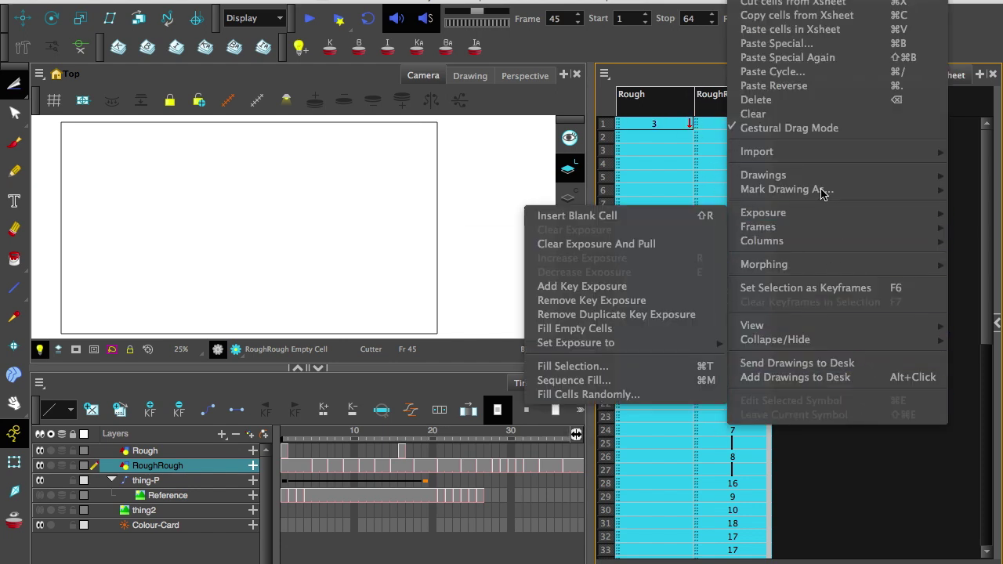
mouse_move(802, 181)
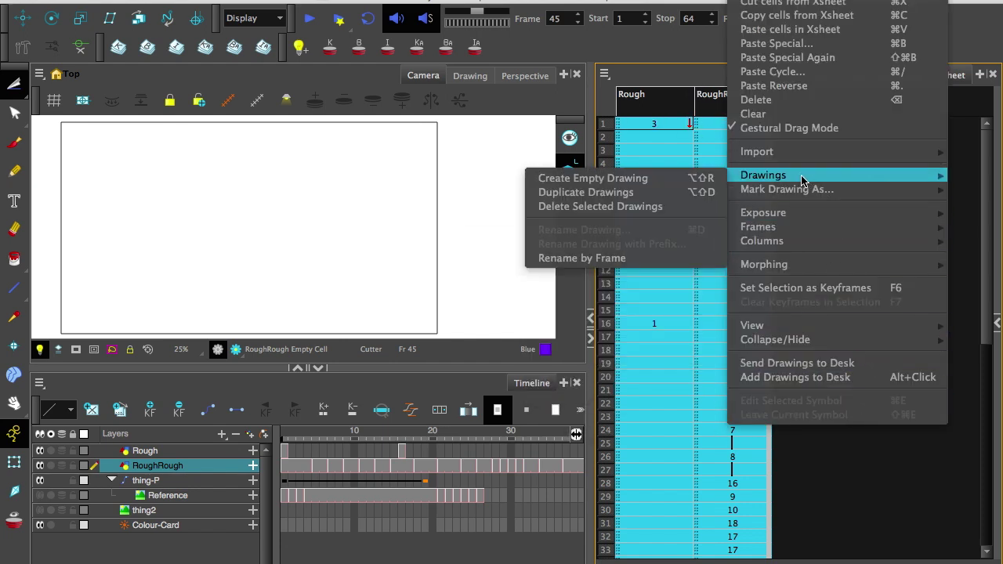
click(572, 259)
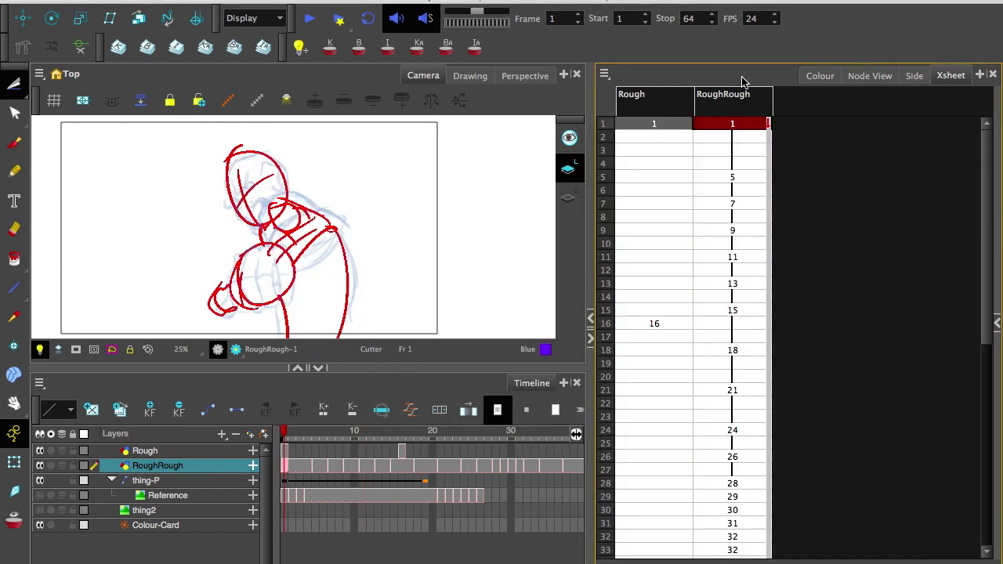
- Show the Xsheet View toolbar and adjust the Xsheet's width
right_click(644, 80)
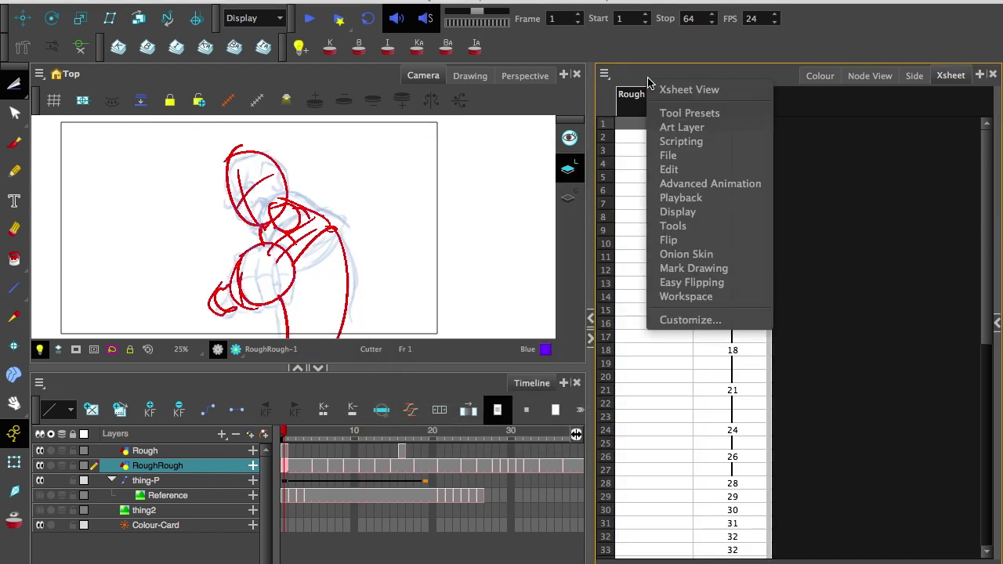
click(664, 92)
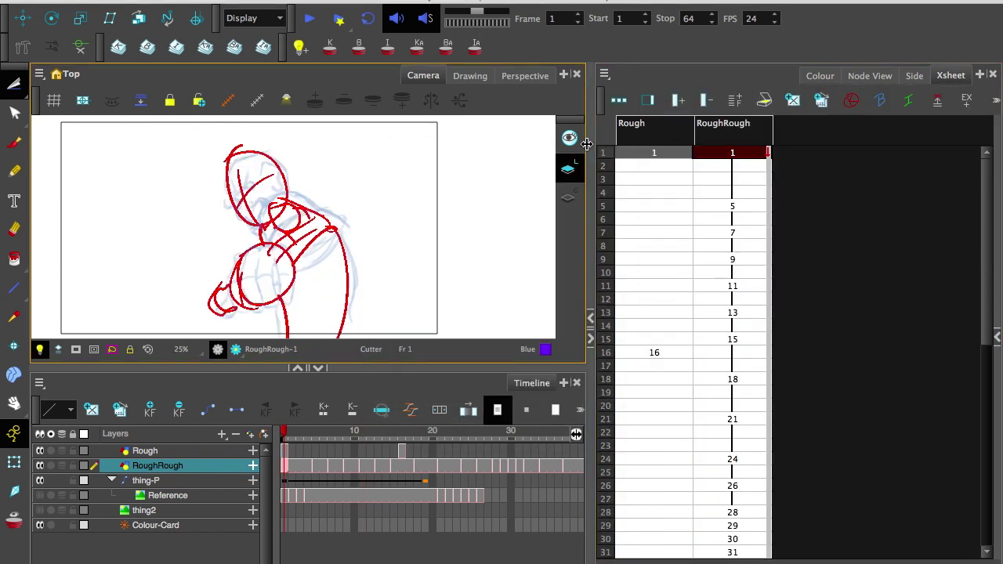
drag(590, 133, 546, 123)
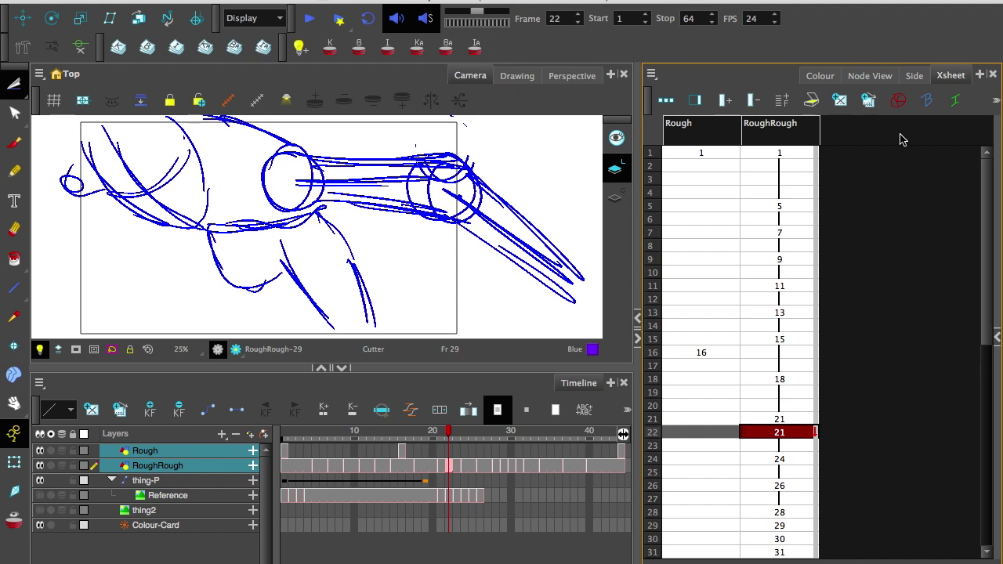
- Mark the RoughRough drawings at frames 1 and 40 as key drawings
click(788, 152)
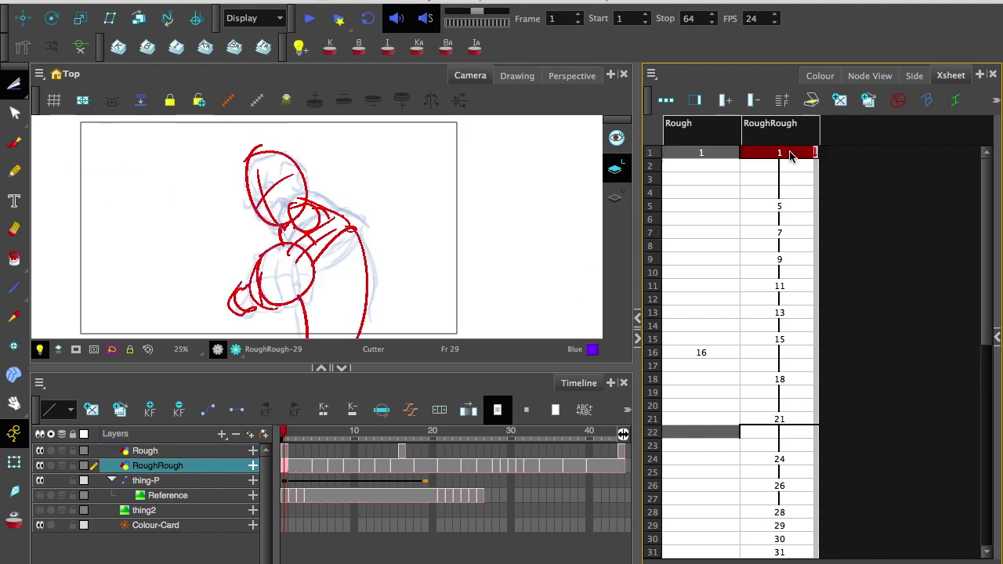
click(895, 105)
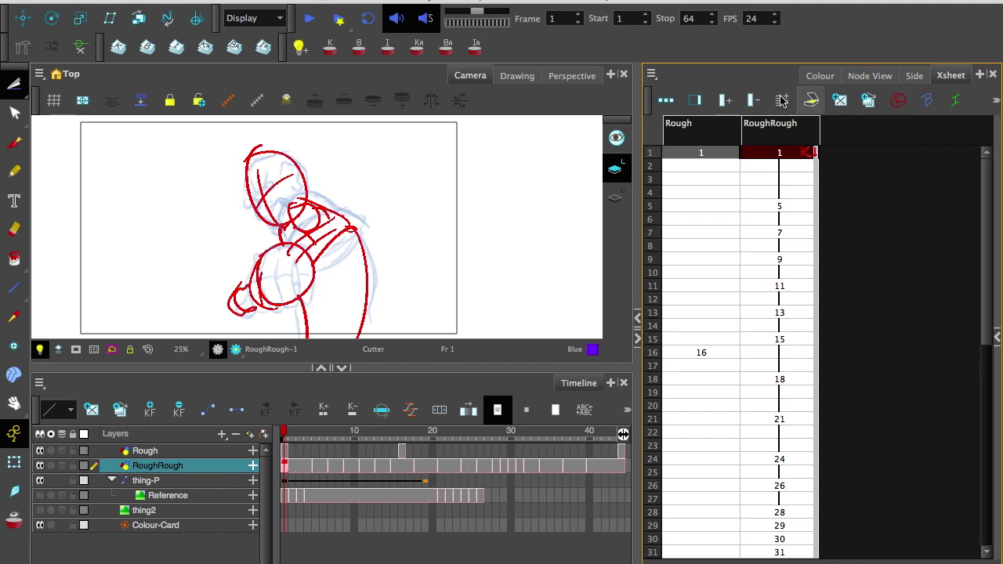
scroll(971, 408, down, 5)
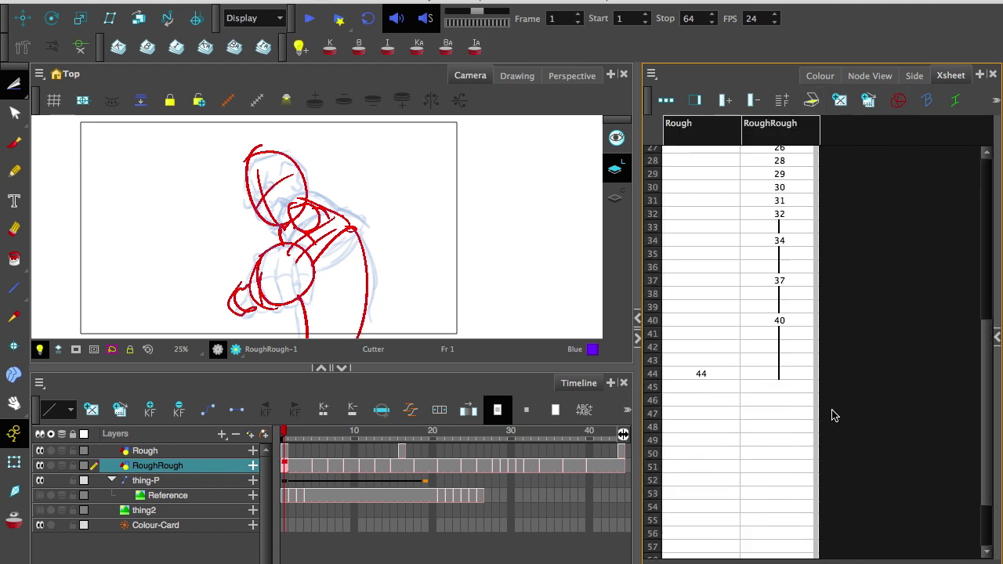
click(772, 319)
click(896, 105)
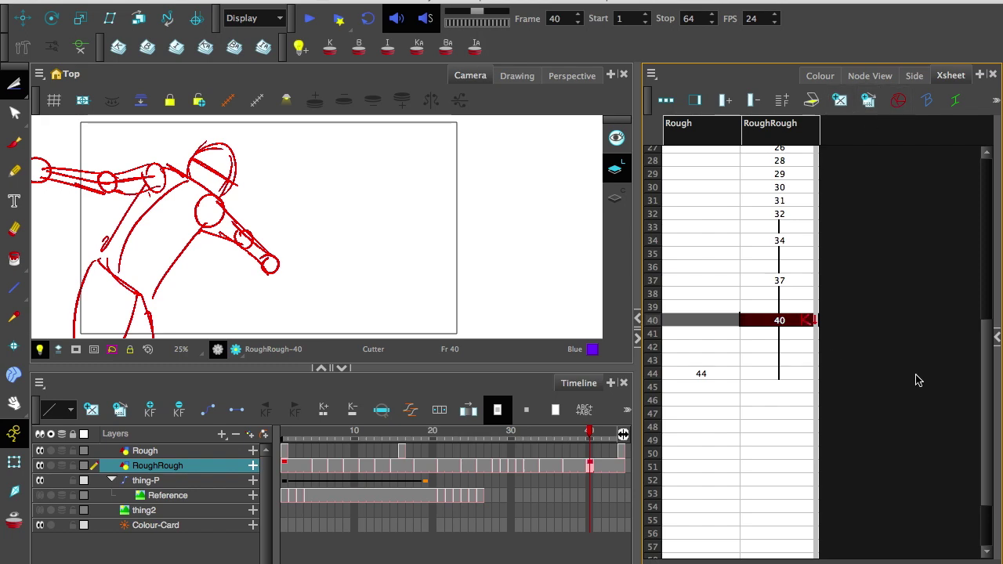
- Mark the RoughRough drawing at frame 15 as a key drawing
scroll(689, 234, up, 5)
click(702, 353)
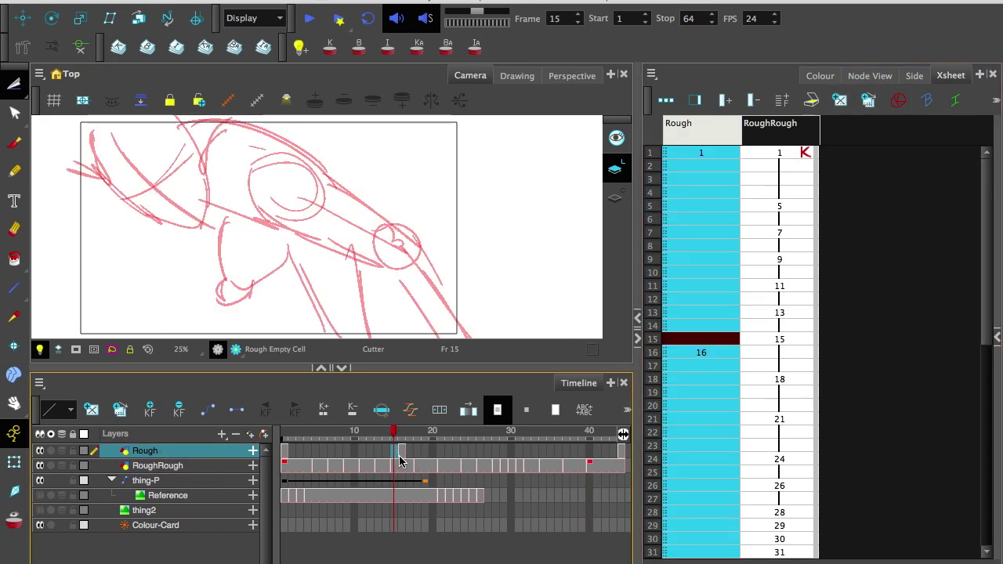
click(772, 339)
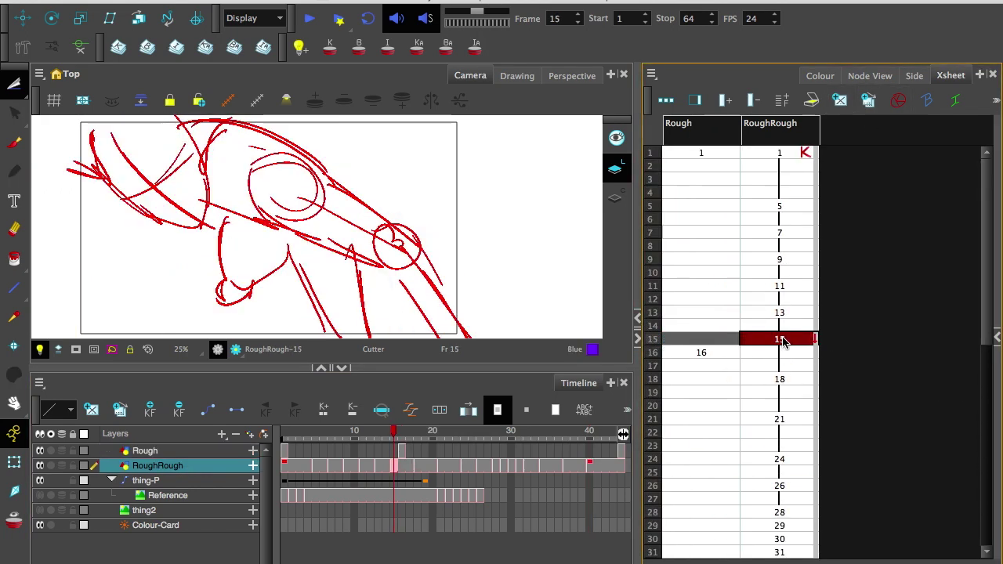
click(897, 105)
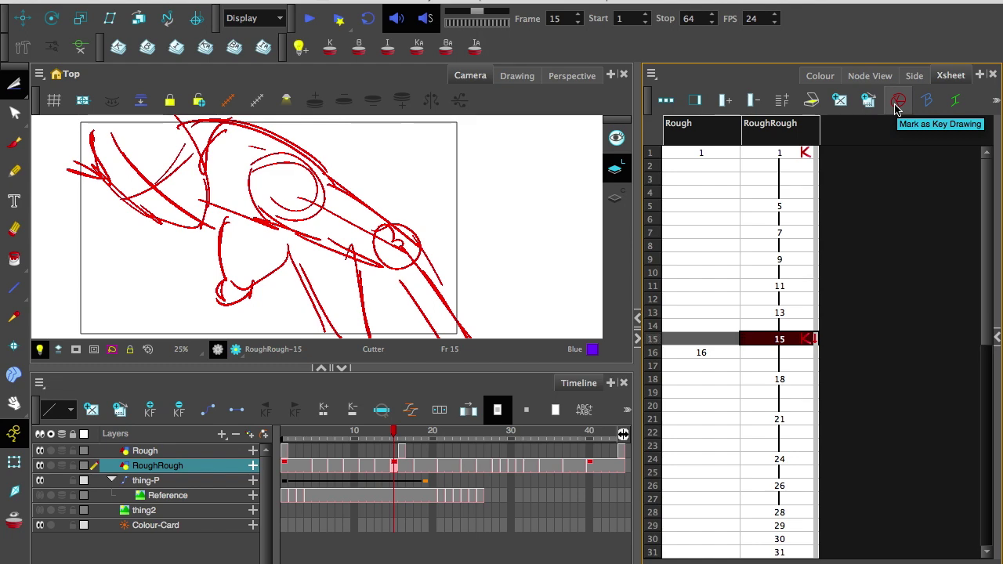
- Scrub the early RoughRough frames and mark the drawing at frame 7 as a key drawing
mouse_move(362, 433)
mouse_down()
mouse_move(315, 436)
mouse_move(332, 442)
mouse_up()
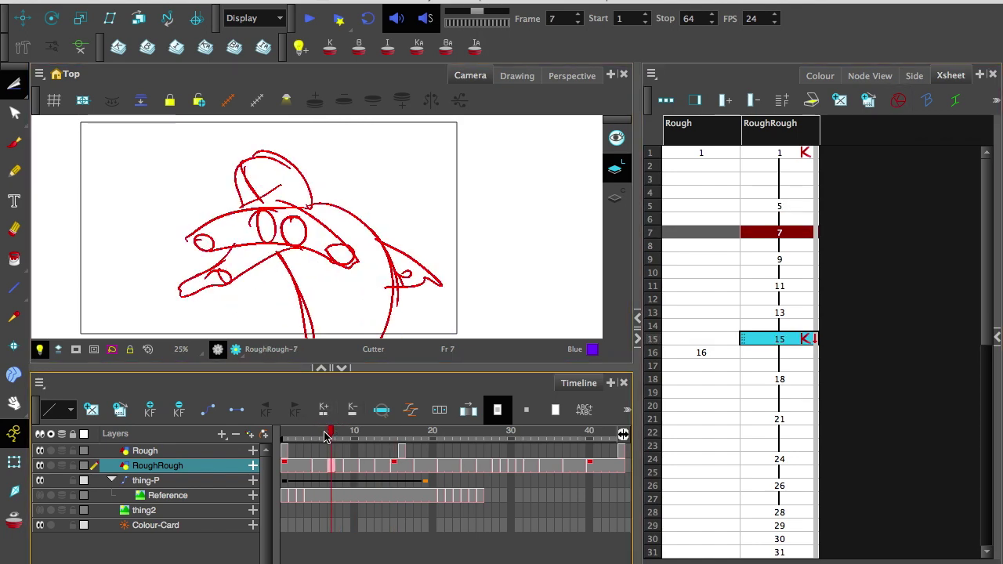
mouse_move(328, 436)
mouse_down()
mouse_move(337, 428)
mouse_move(307, 436)
mouse_move(362, 446)
mouse_move(328, 461)
mouse_move(346, 464)
mouse_up()
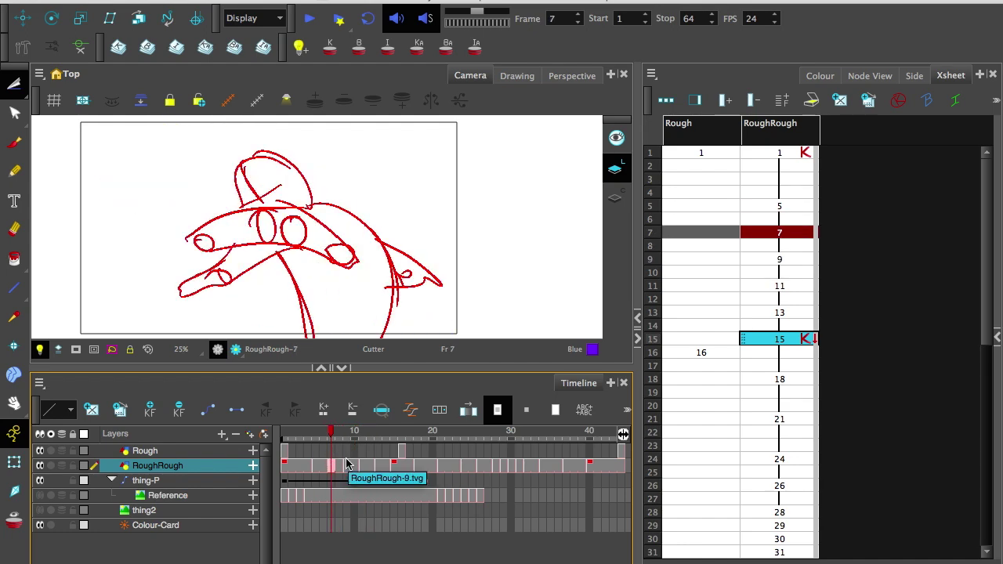
click(778, 232)
click(889, 102)
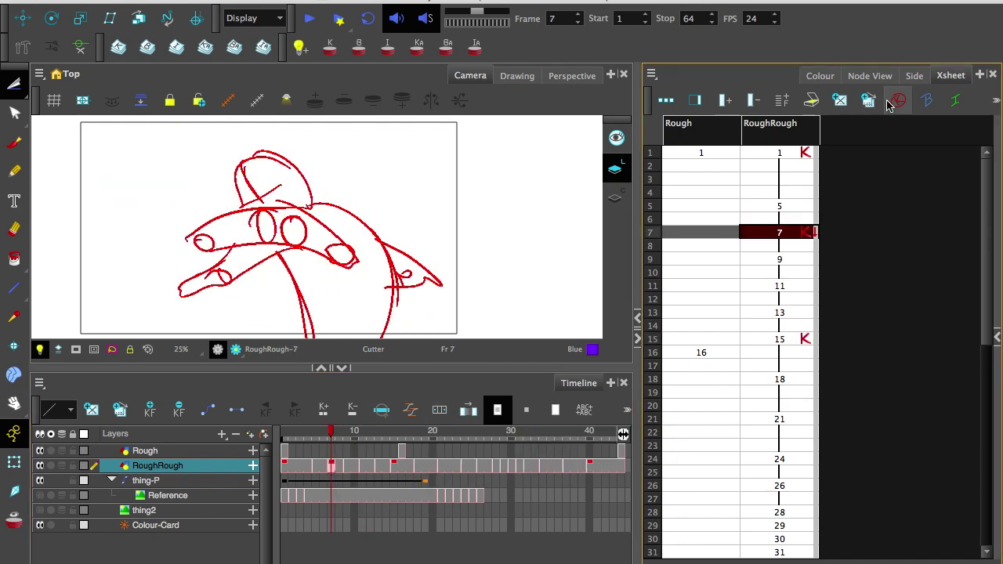
- Scrub the RoughRough frames up to 31 and mark the drawing at frame 29 as a key drawing
mouse_move(333, 435)
mouse_down()
mouse_move(440, 471)
mouse_move(401, 494)
mouse_move(385, 485)
mouse_move(513, 503)
mouse_move(502, 503)
mouse_up()
click(502, 467)
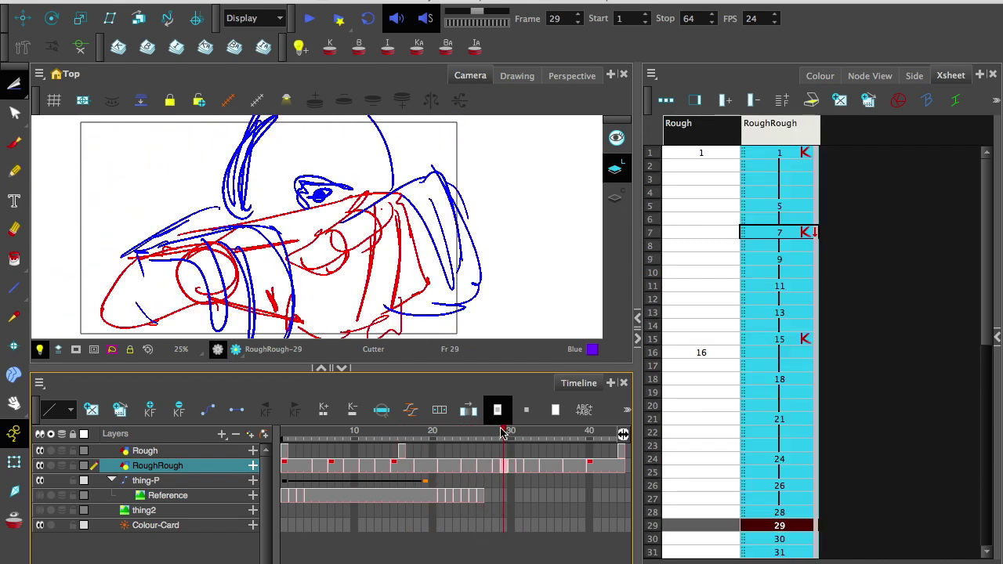
mouse_move(502, 433)
mouse_down()
mouse_move(511, 440)
mouse_move(503, 447)
mouse_move(474, 448)
mouse_move(503, 453)
mouse_up()
click(512, 441)
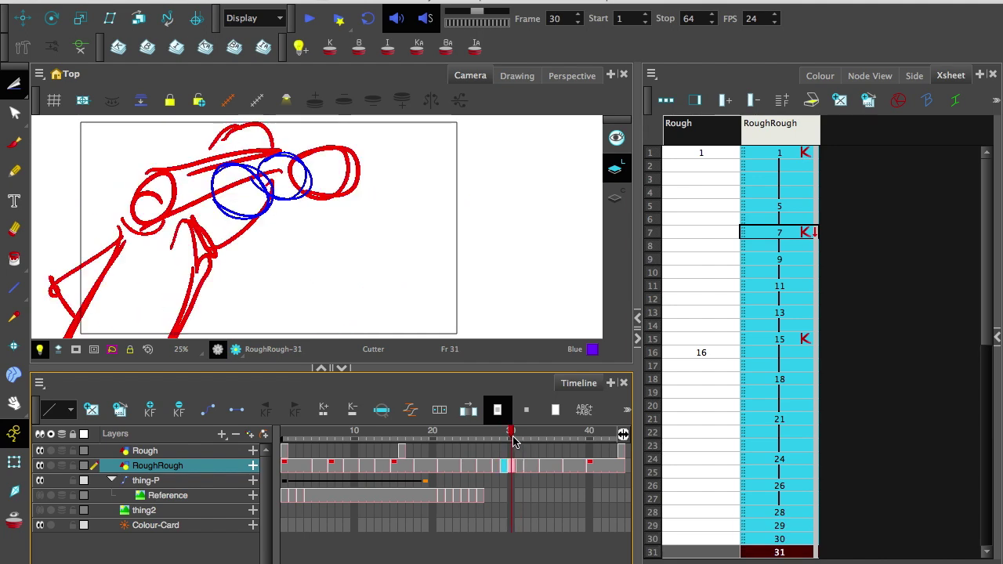
mouse_move(512, 441)
mouse_down()
mouse_move(489, 443)
mouse_move(499, 463)
mouse_up()
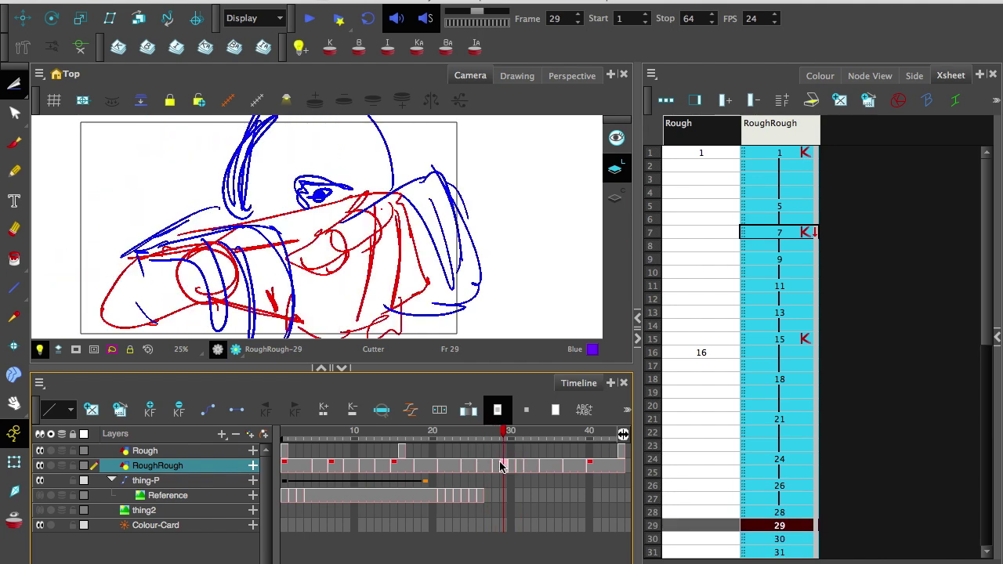
click(790, 527)
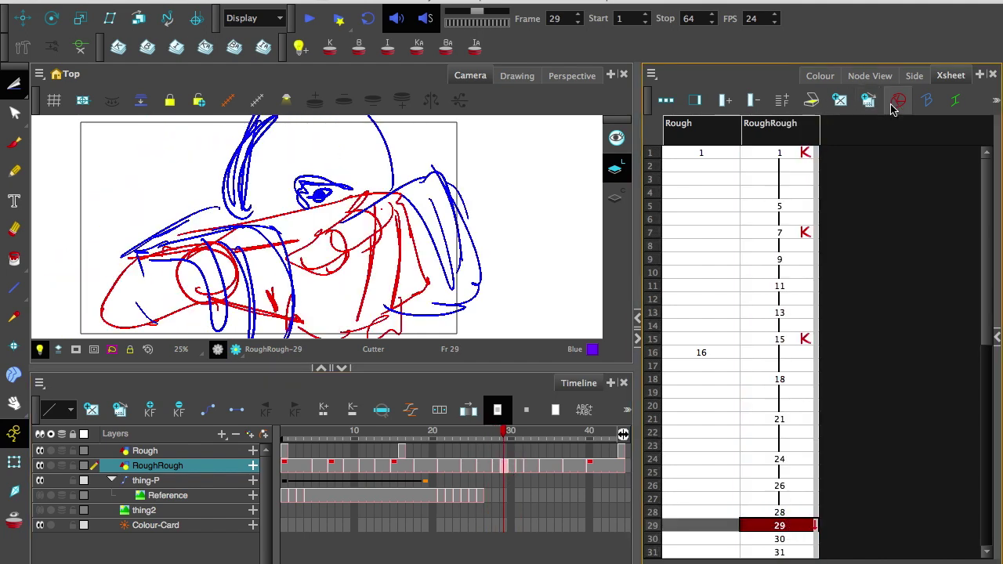
- Return to frame 1 and brush three circles above the camera frame, the middle one higher, joined by a single arch
click(527, 443)
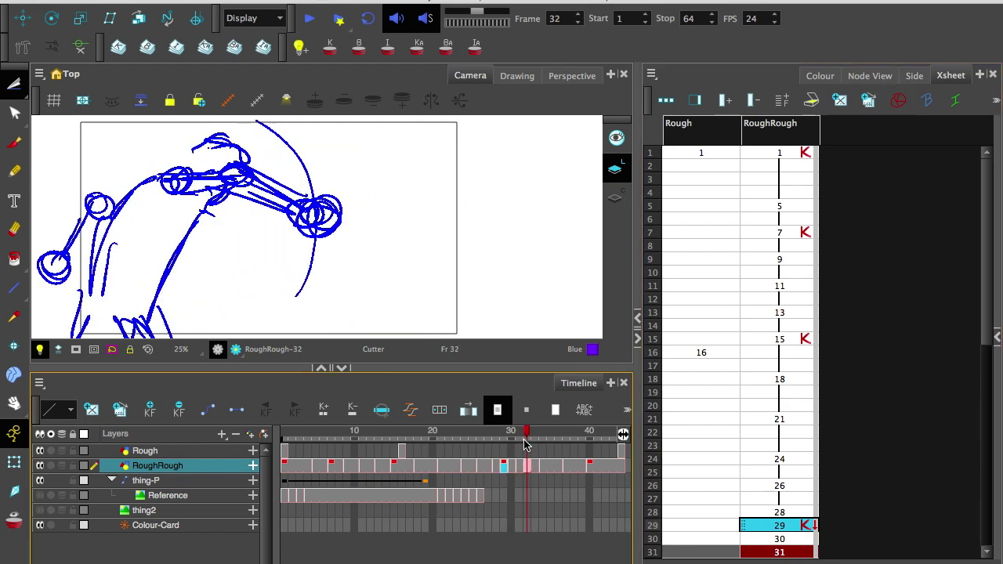
mouse_move(524, 441)
mouse_down()
mouse_move(572, 461)
mouse_move(572, 498)
mouse_move(399, 519)
mouse_up()
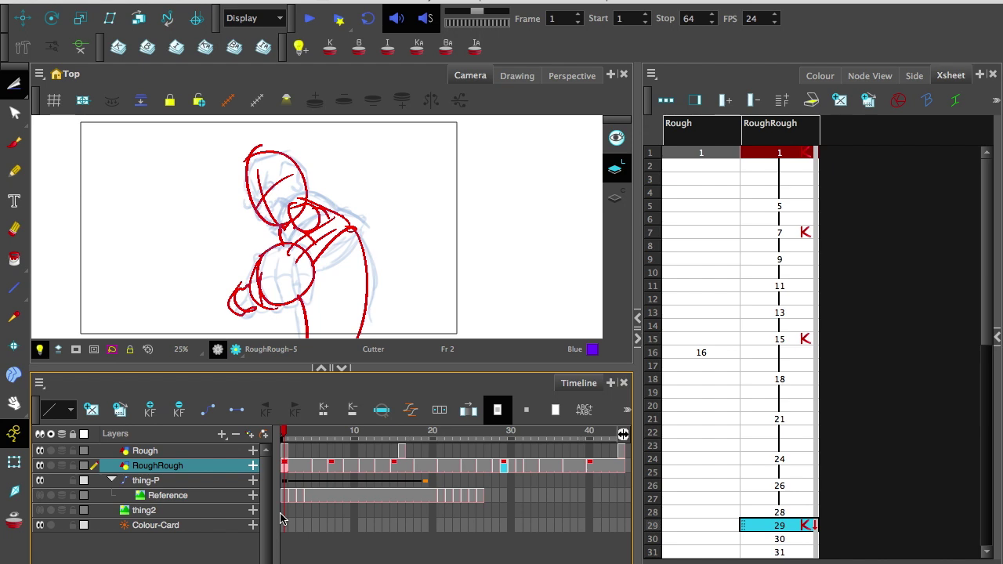
drag(227, 177, 279, 327)
click(15, 146)
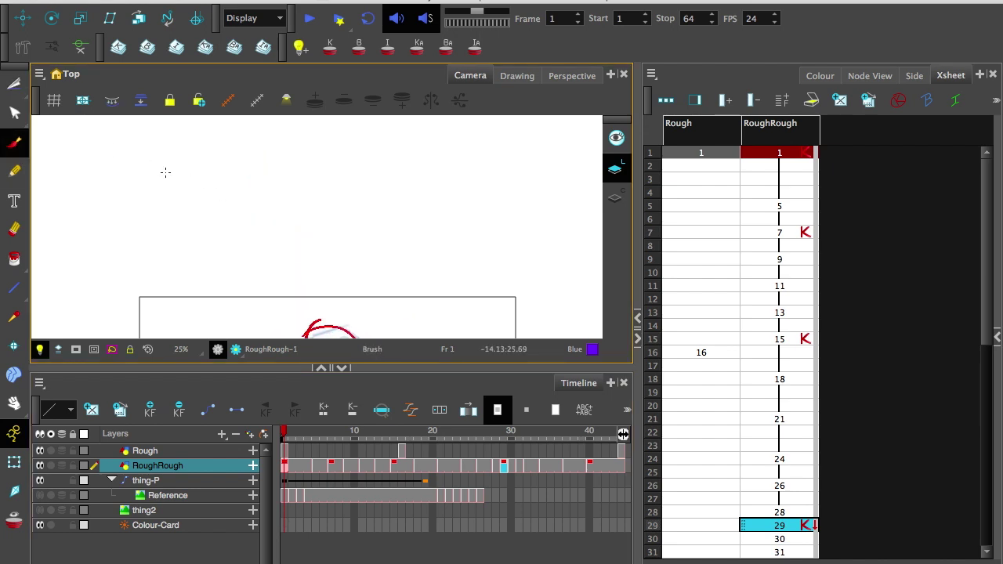
mouse_move(205, 205)
mouse_down()
mouse_move(166, 210)
mouse_move(177, 226)
mouse_up()
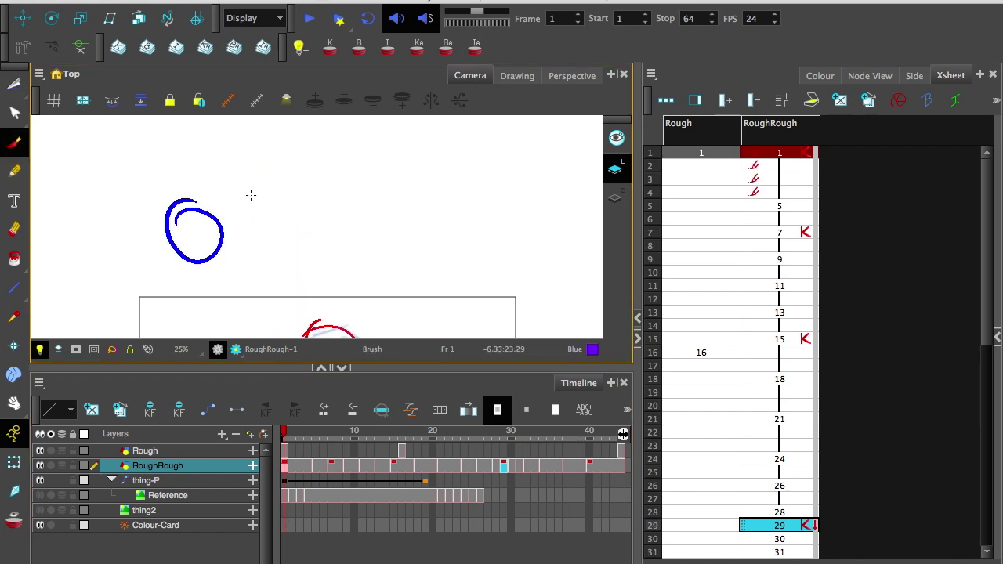
drag(424, 207, 434, 202)
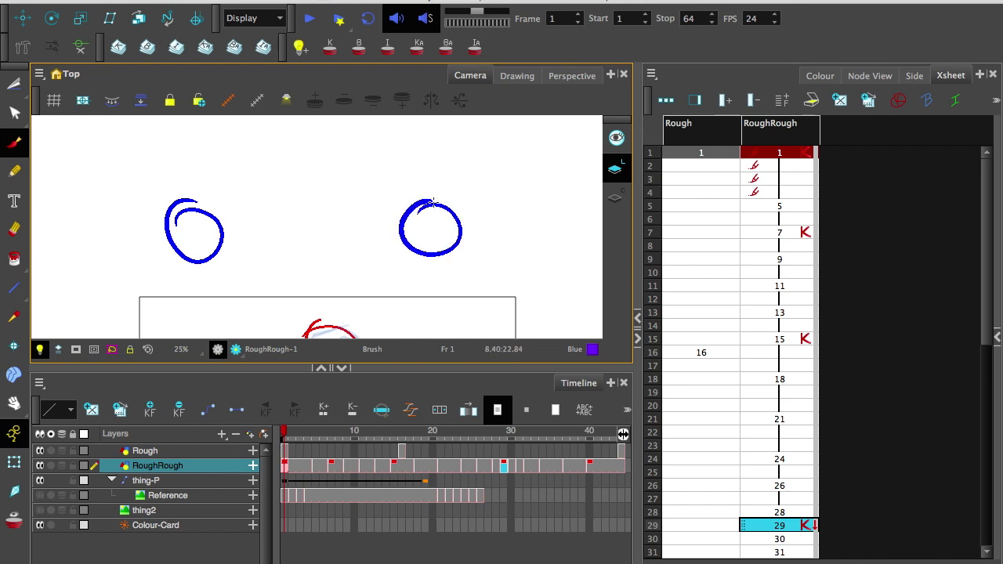
mouse_move(313, 202)
mouse_down()
mouse_move(290, 227)
mouse_move(323, 206)
mouse_up()
key(ctrl+z)
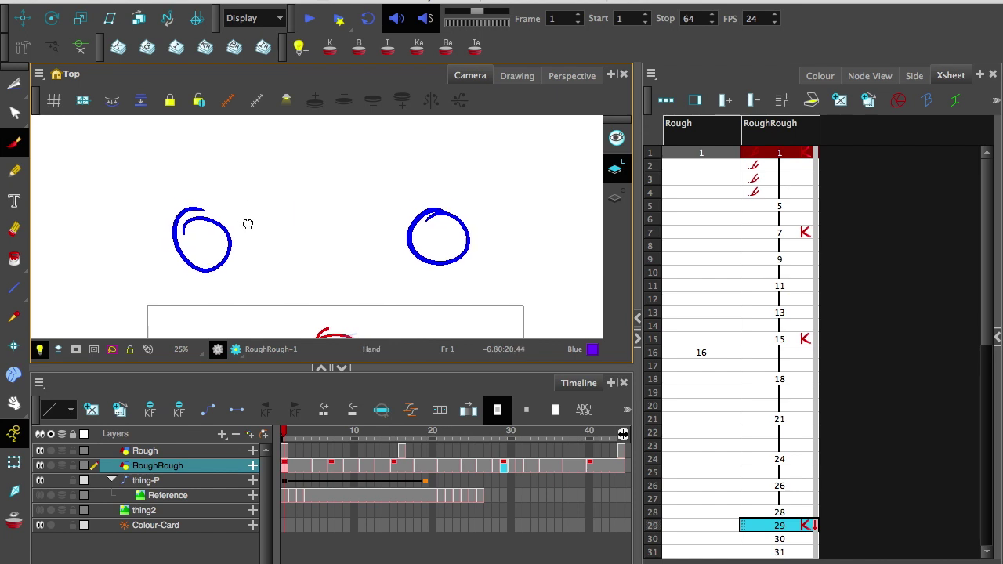
drag(290, 179, 313, 166)
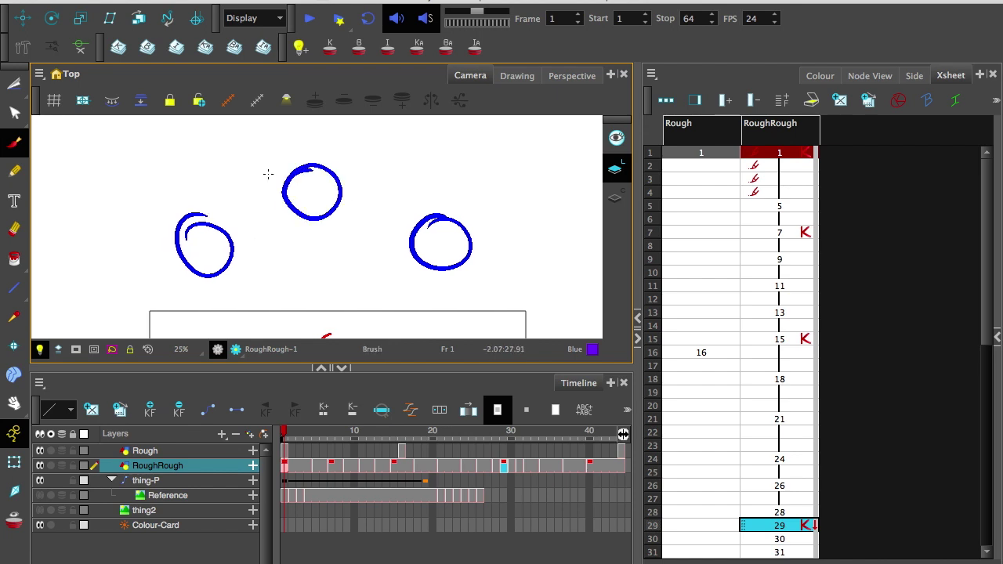
mouse_move(225, 232)
mouse_down()
mouse_move(339, 191)
mouse_move(440, 216)
mouse_up()
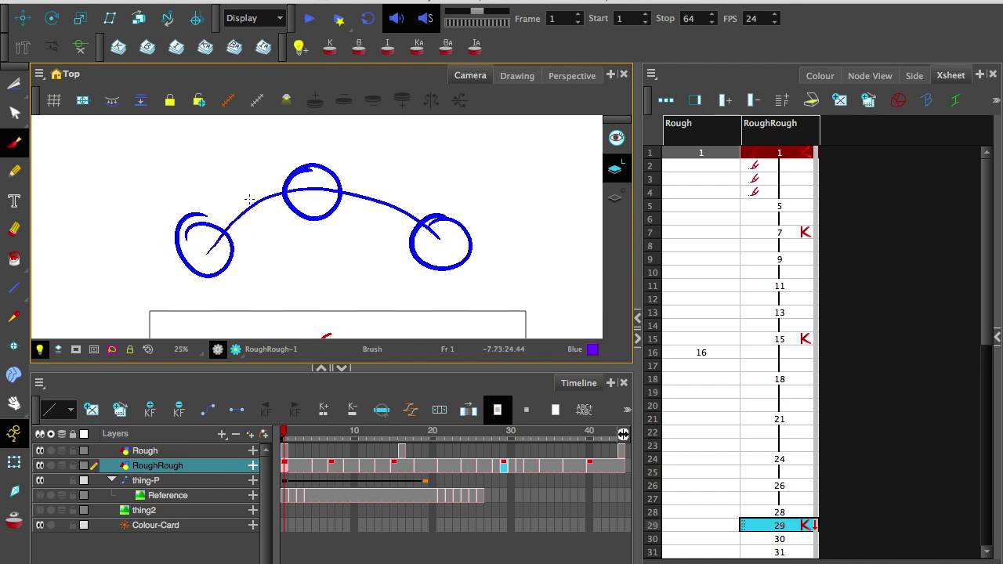
- Enlarge the camera view and brush three more circles above the first set, joined by two curves meeting in the highest circle
key(grave)
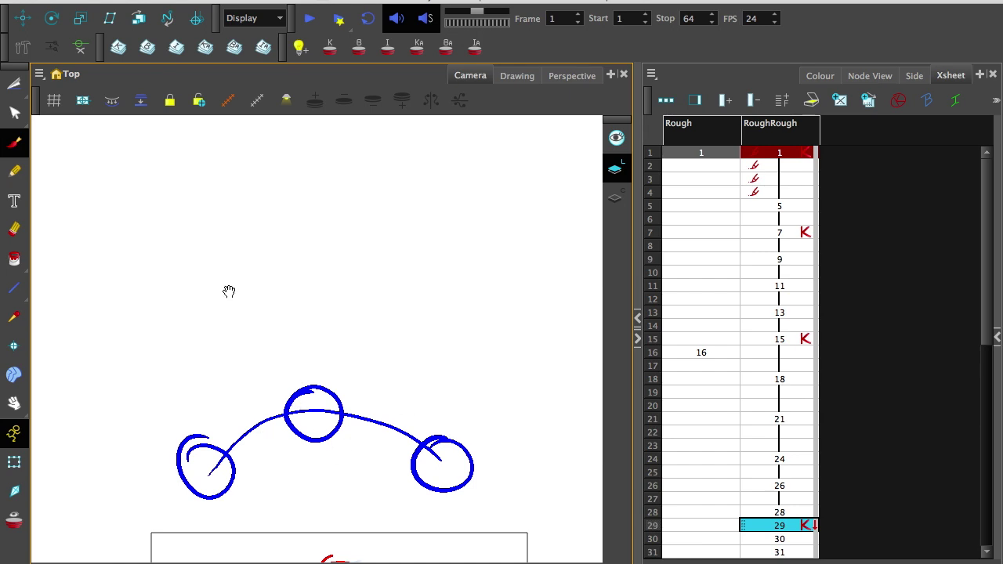
drag(221, 276, 229, 276)
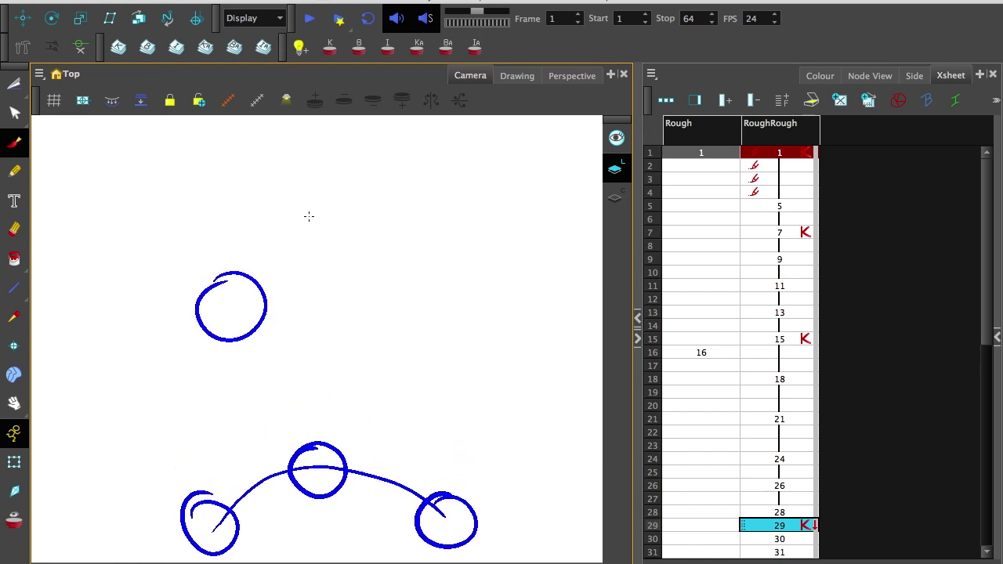
drag(350, 143, 335, 142)
drag(463, 252, 464, 255)
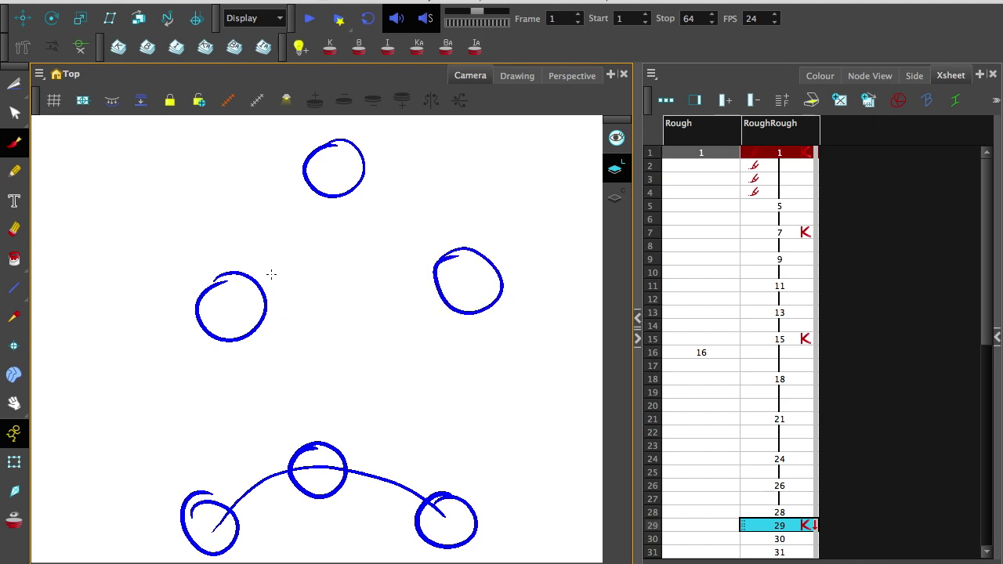
mouse_move(251, 285)
mouse_down()
mouse_move(328, 156)
mouse_move(329, 172)
mouse_move(397, 256)
mouse_move(466, 289)
mouse_up()
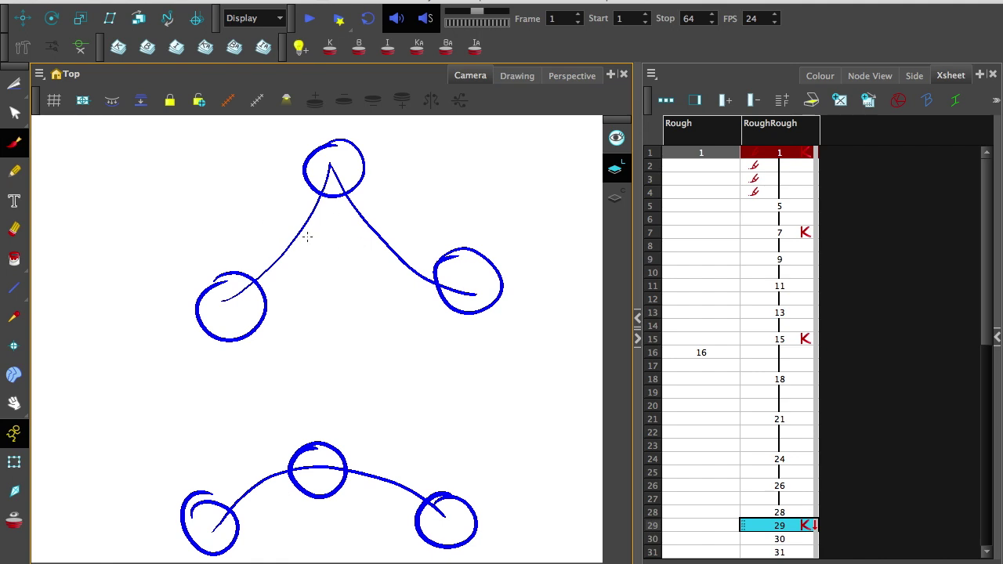
- Add short brush strokes along both curves between the three upper circles
drag(277, 228, 297, 210)
mouse_move(405, 222)
mouse_down()
mouse_move(373, 187)
mouse_move(381, 196)
mouse_up()
mouse_move(333, 179)
mouse_down()
mouse_move(362, 195)
mouse_move(340, 168)
mouse_up()
mouse_move(391, 250)
mouse_down()
mouse_move(429, 259)
mouse_move(413, 241)
mouse_up()
mouse_move(411, 267)
mouse_down()
mouse_move(420, 304)
mouse_move(427, 263)
mouse_up()
mouse_move(270, 274)
mouse_down()
mouse_move(243, 266)
mouse_move(310, 235)
mouse_move(313, 211)
mouse_up()
drag(310, 227, 287, 200)
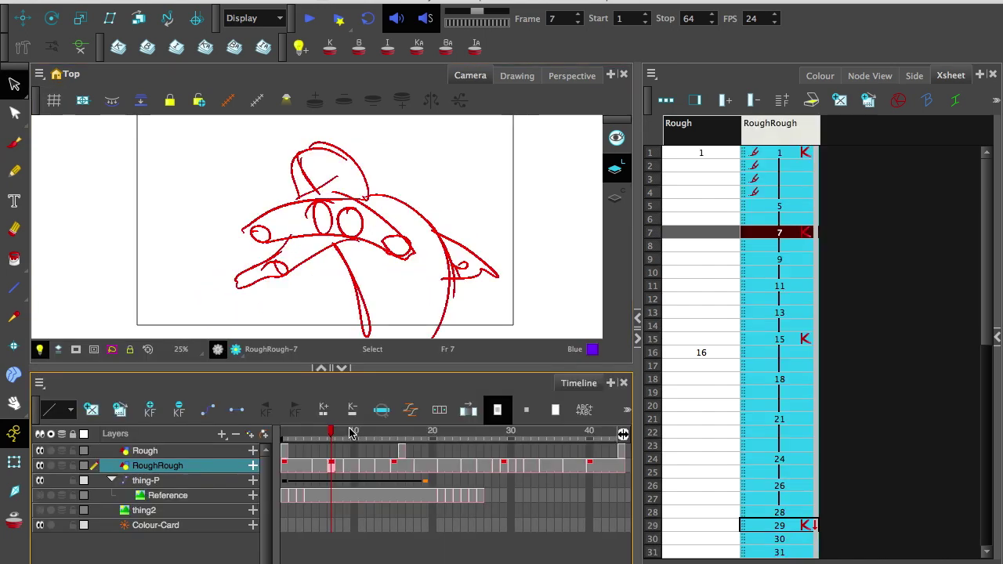
- Scrub through the RoughRough drawings and mark the drawing at frame 11 as a breakdown drawing
drag(331, 435, 504, 453)
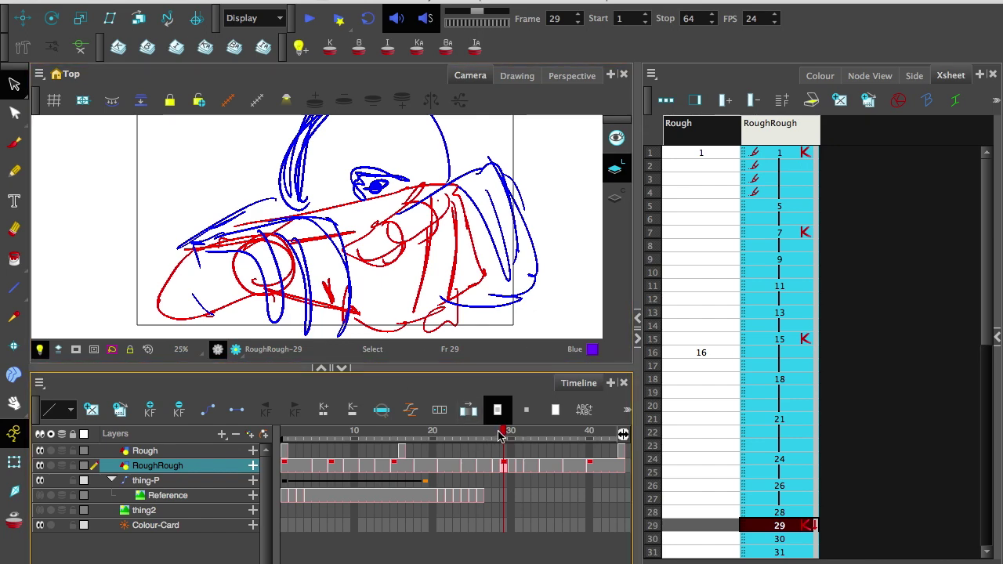
mouse_move(498, 437)
mouse_down()
mouse_move(442, 446)
mouse_move(544, 459)
mouse_up()
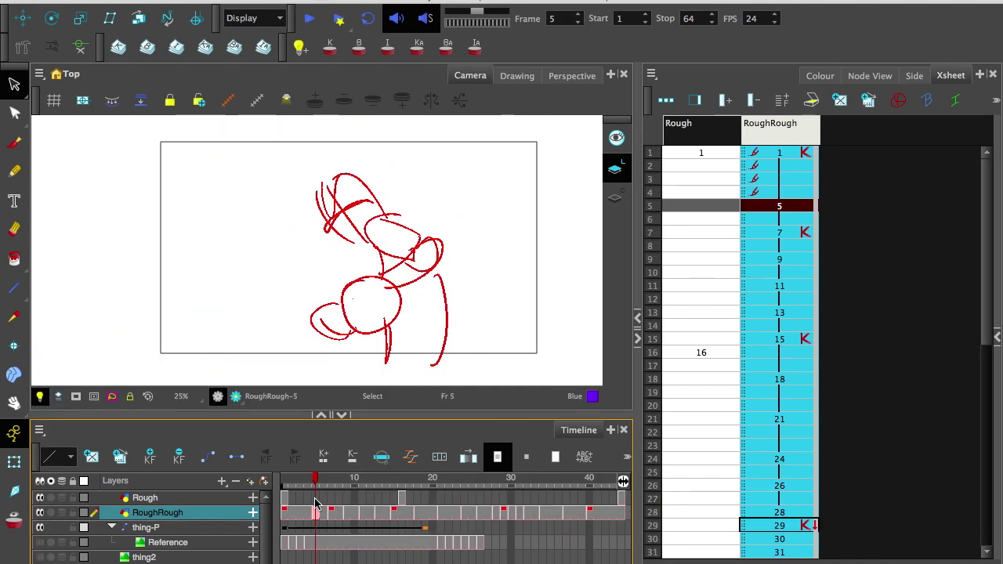
mouse_move(315, 510)
mouse_down()
mouse_move(380, 518)
mouse_move(346, 513)
mouse_move(358, 525)
mouse_move(362, 514)
mouse_up()
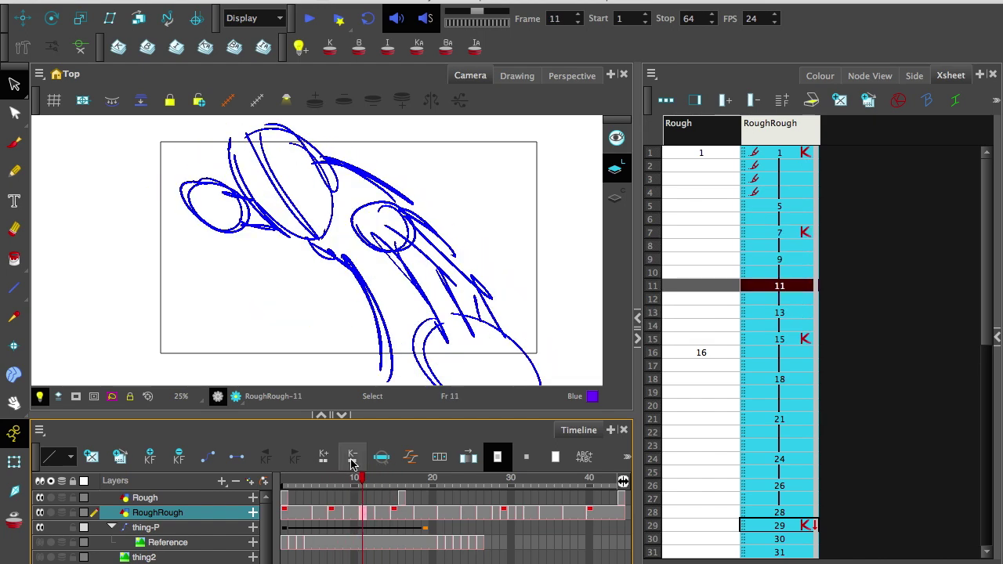
click(798, 288)
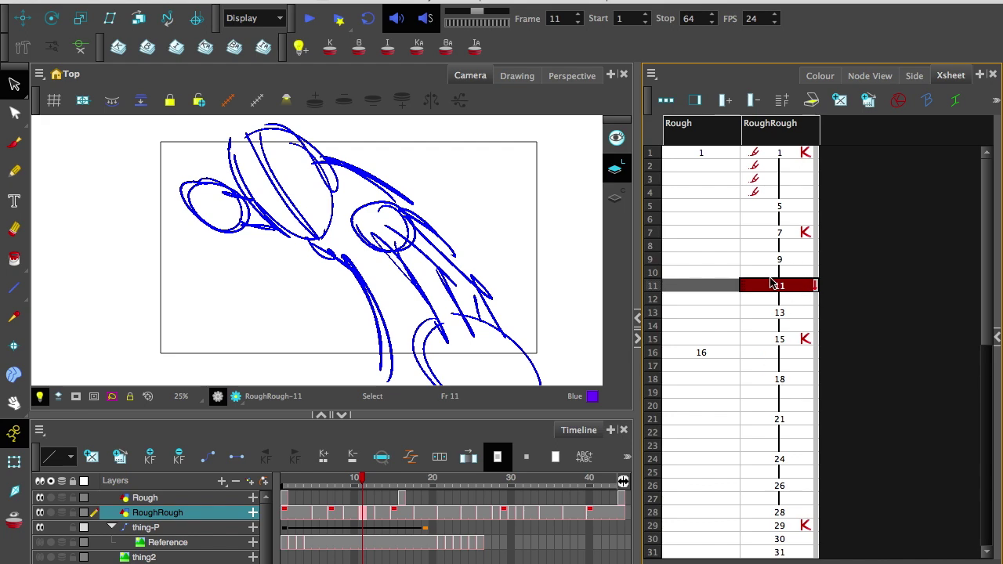
click(926, 102)
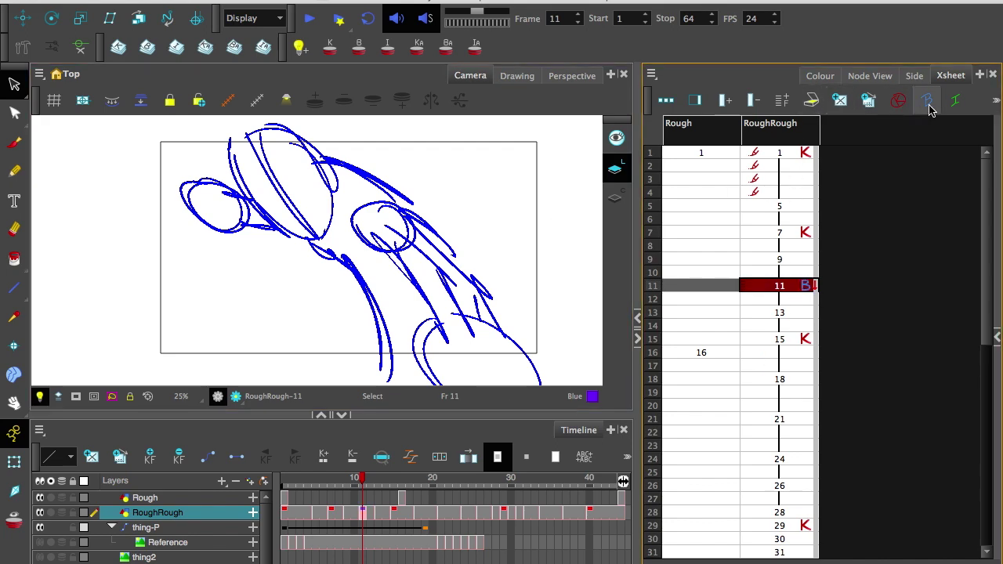
- Mark the RoughRough drawing at frame 24 as a breakdown drawing
drag(363, 479, 466, 522)
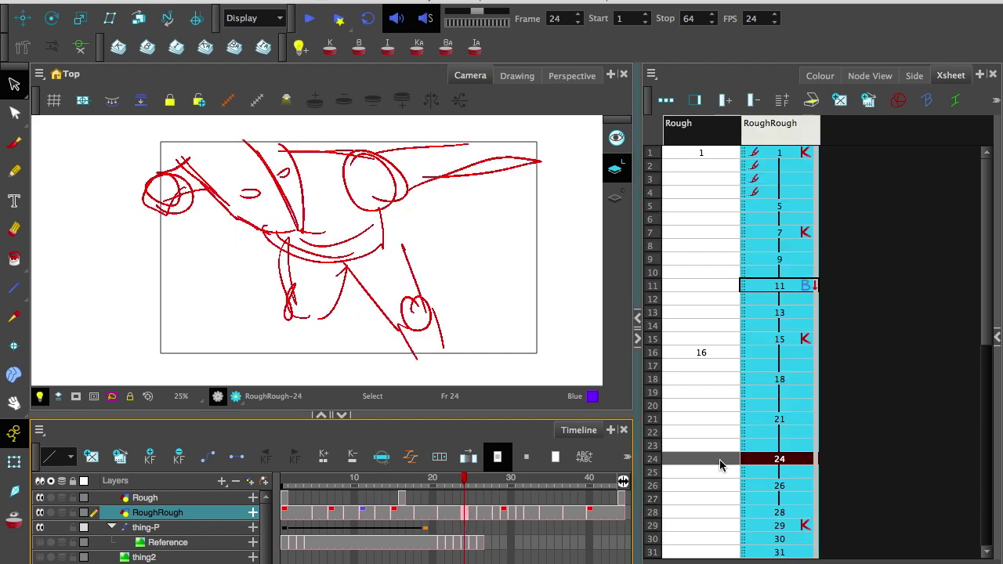
click(768, 461)
click(927, 105)
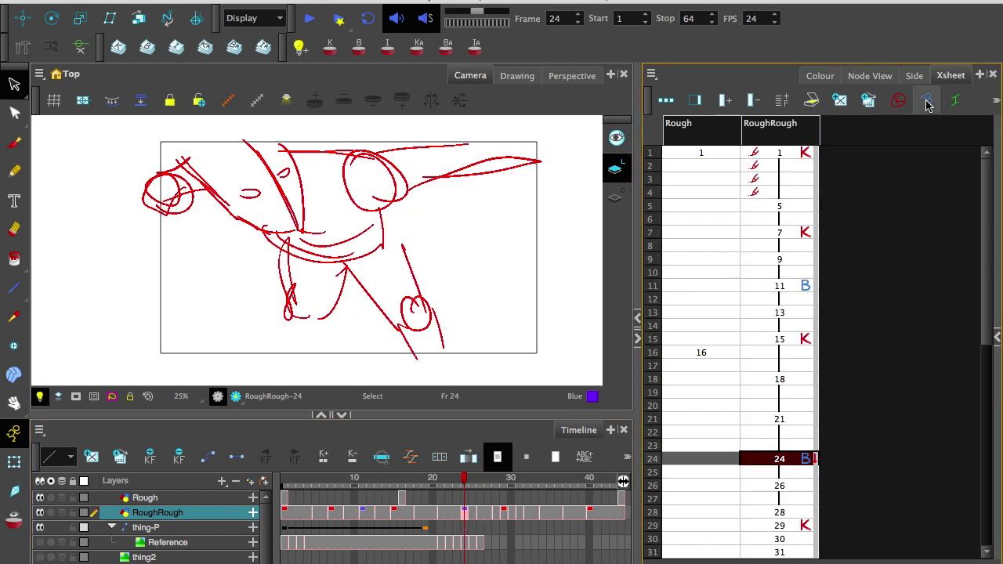
- Mark the RoughRough drawing at frame 34 as a breakdown drawing
scroll(462, 560, right, 3)
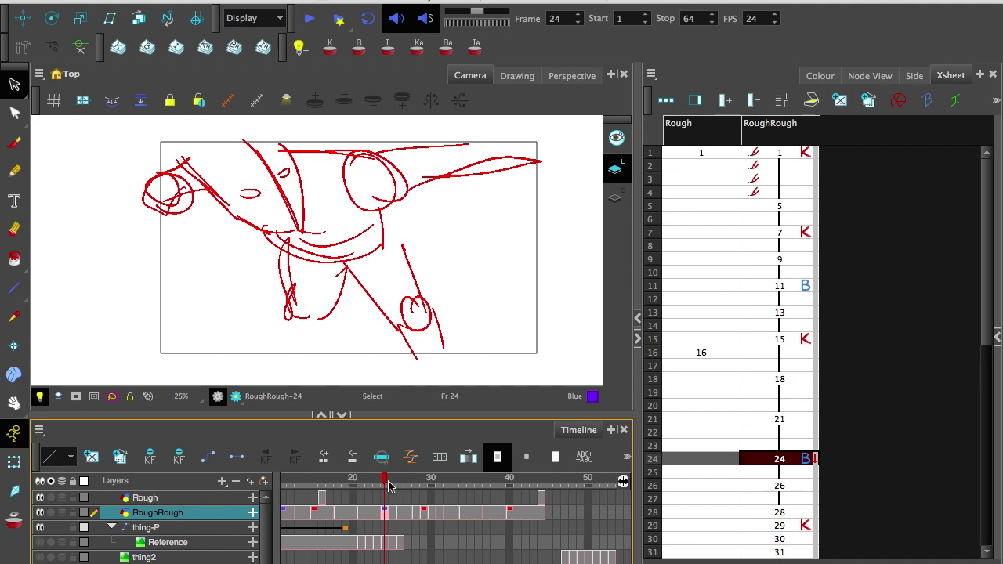
mouse_move(388, 485)
mouse_down()
mouse_move(460, 485)
mouse_move(432, 497)
mouse_move(464, 513)
mouse_up()
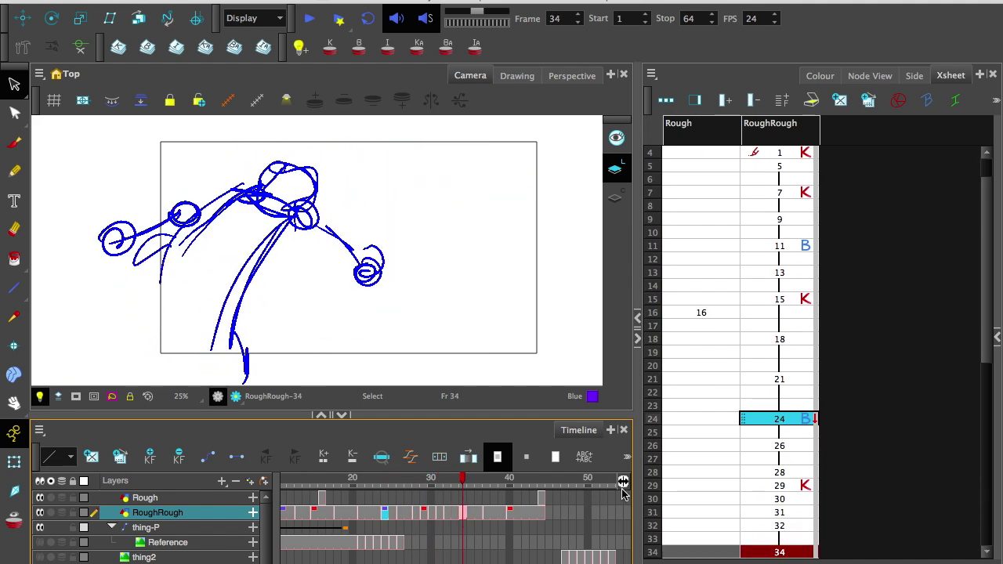
click(776, 552)
click(926, 101)
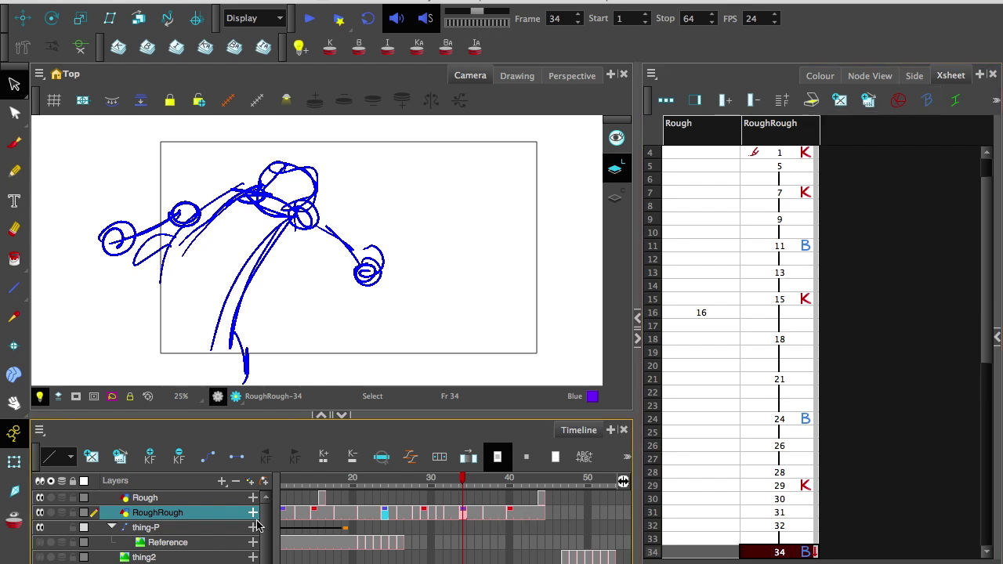
- Move the Rough layer's drawing 16 from frame 16 to frame 15, level with the RoughRough key drawing
scroll(453, 517, left, 5)
scroll(909, 171, up, 1)
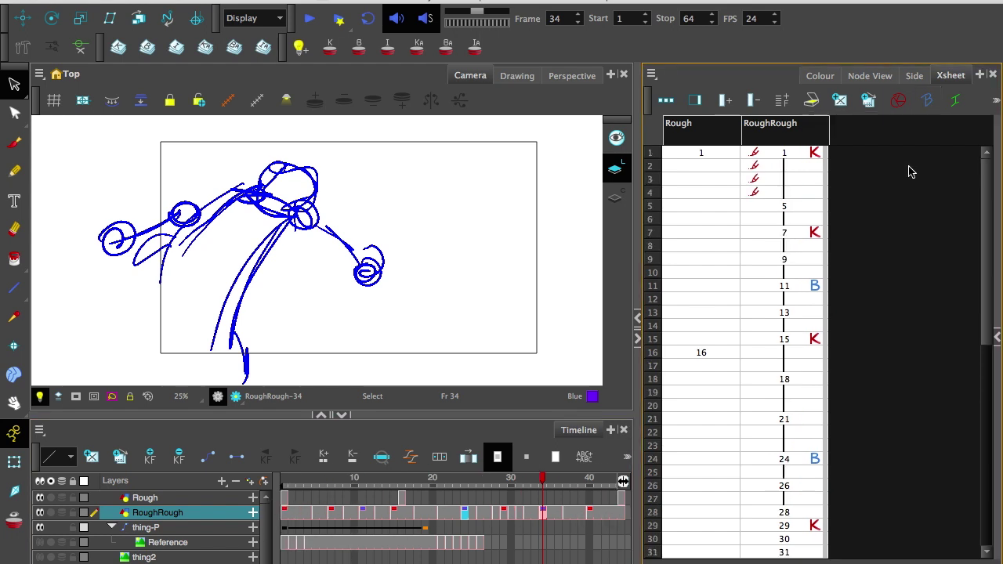
click(693, 157)
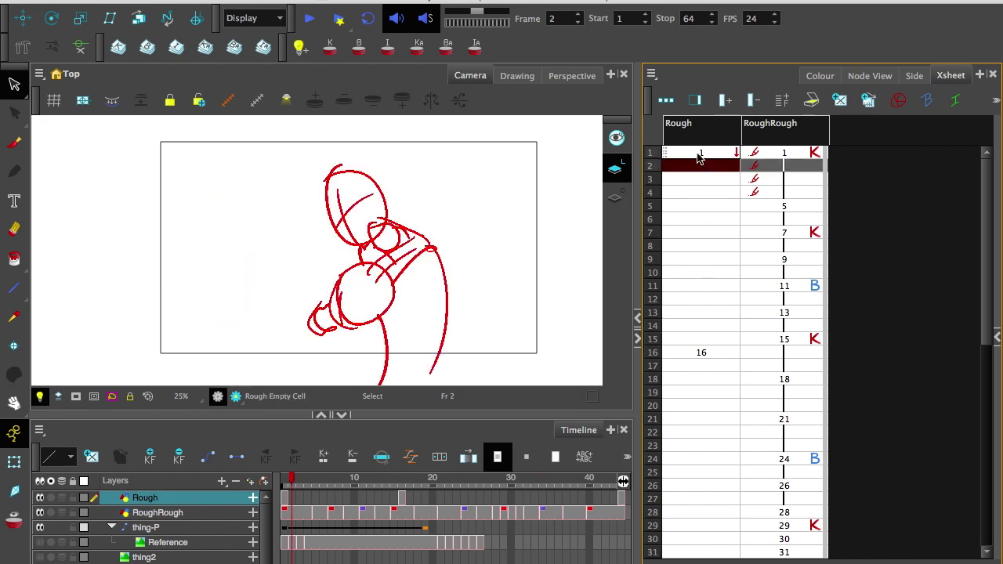
click(700, 405)
click(693, 353)
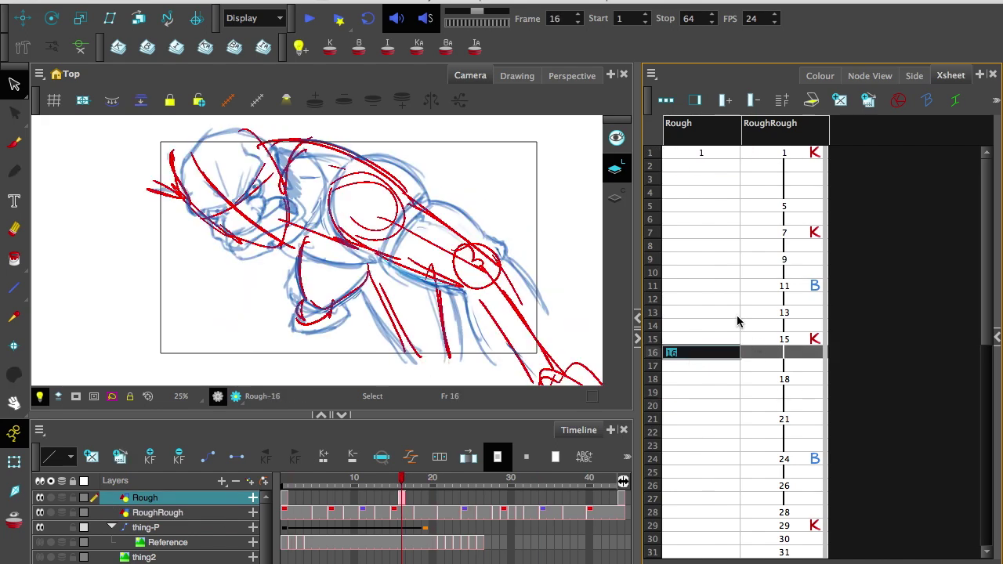
click(670, 356)
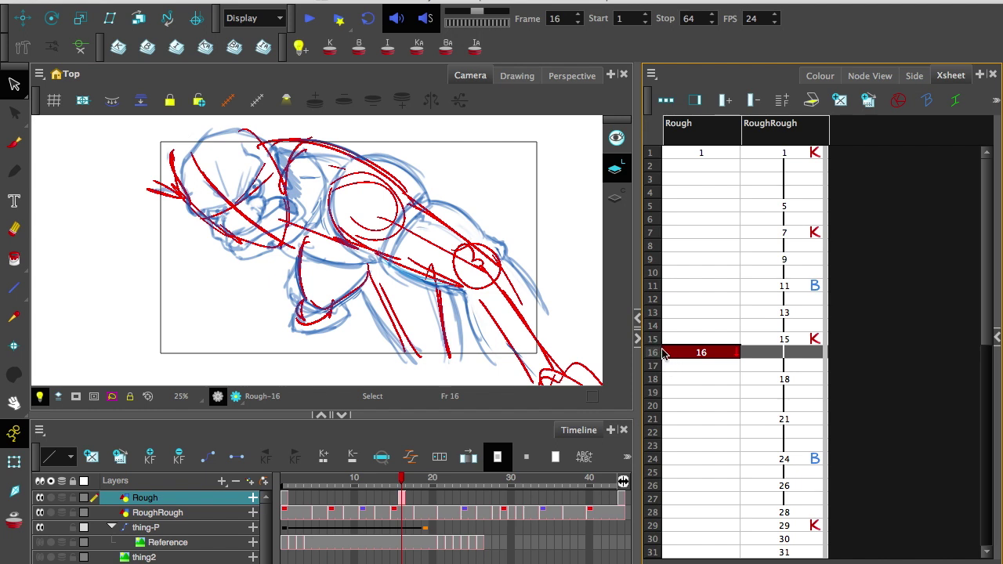
drag(665, 351, 667, 337)
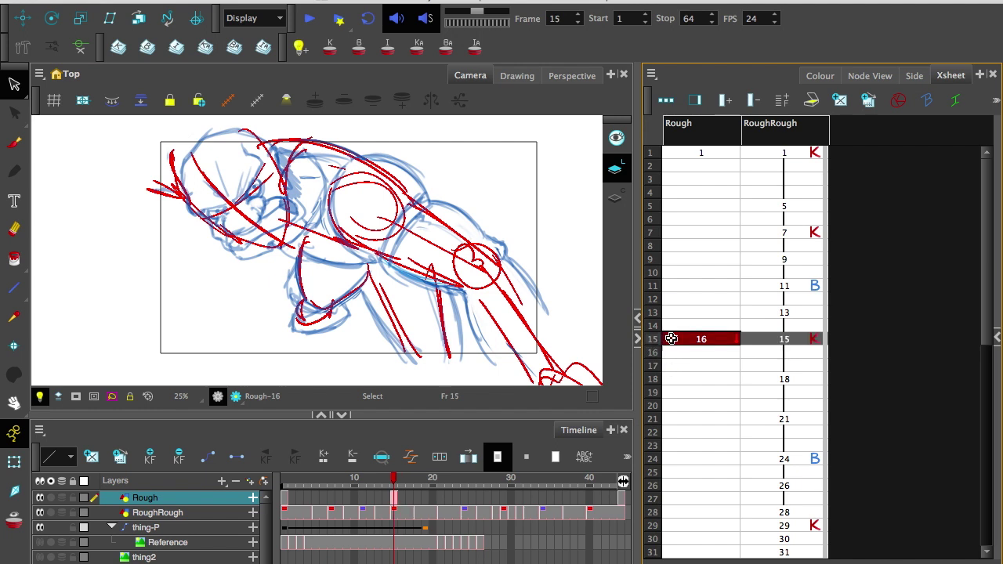
click(724, 365)
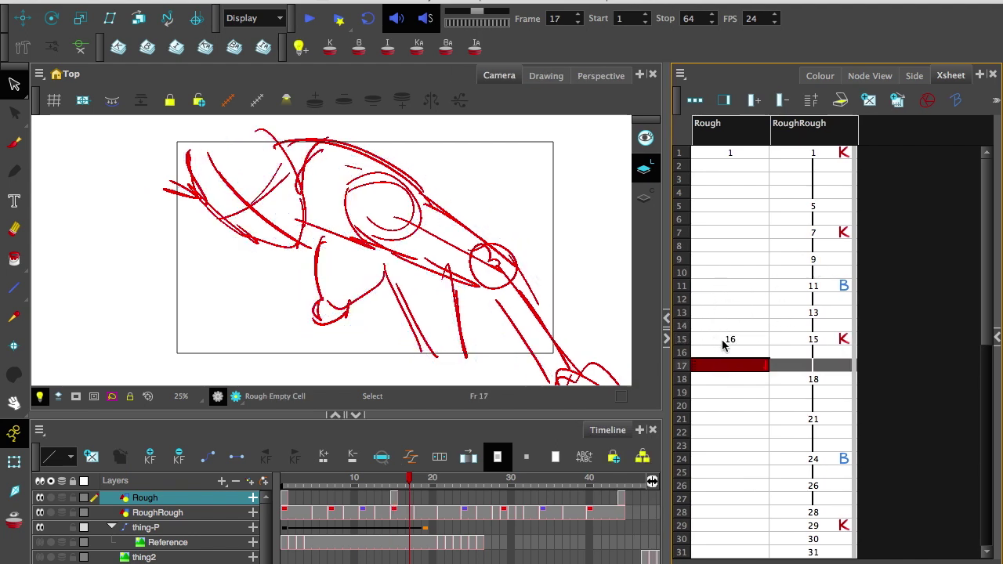
- Widen the Xsheet view to expose its Fill Empty Cells command and check which toolbars can be added
drag(666, 271, 372, 245)
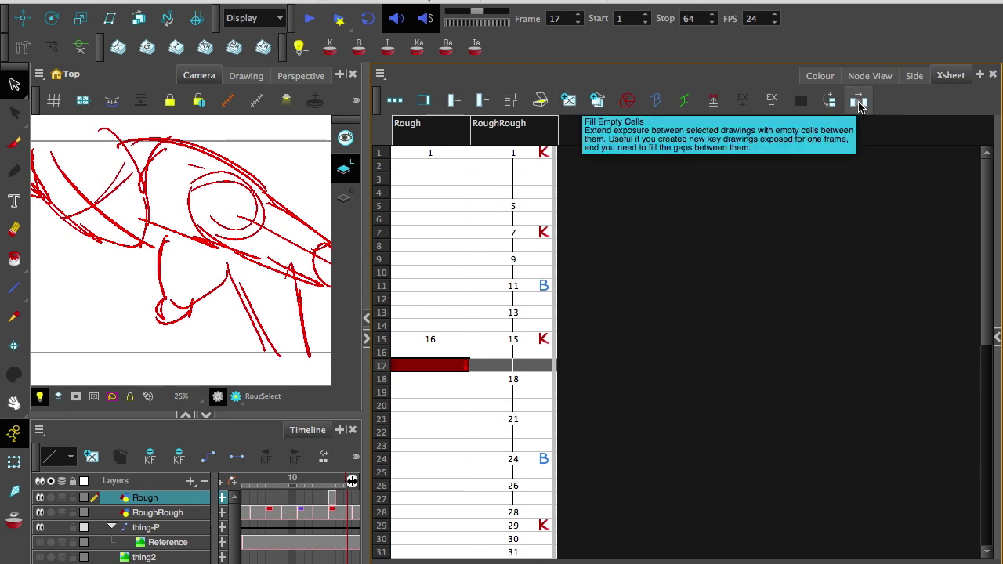
right_click(900, 106)
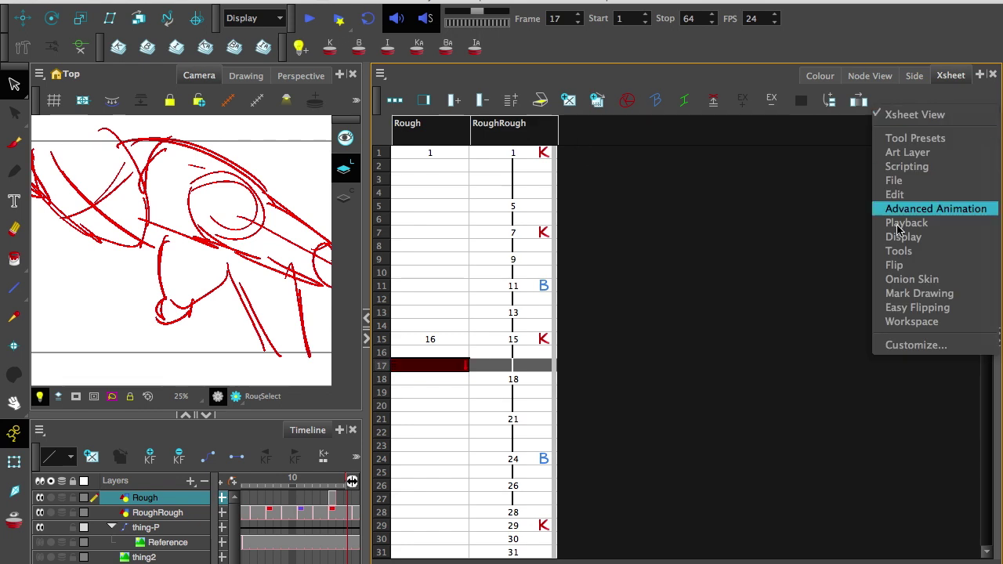
click(822, 390)
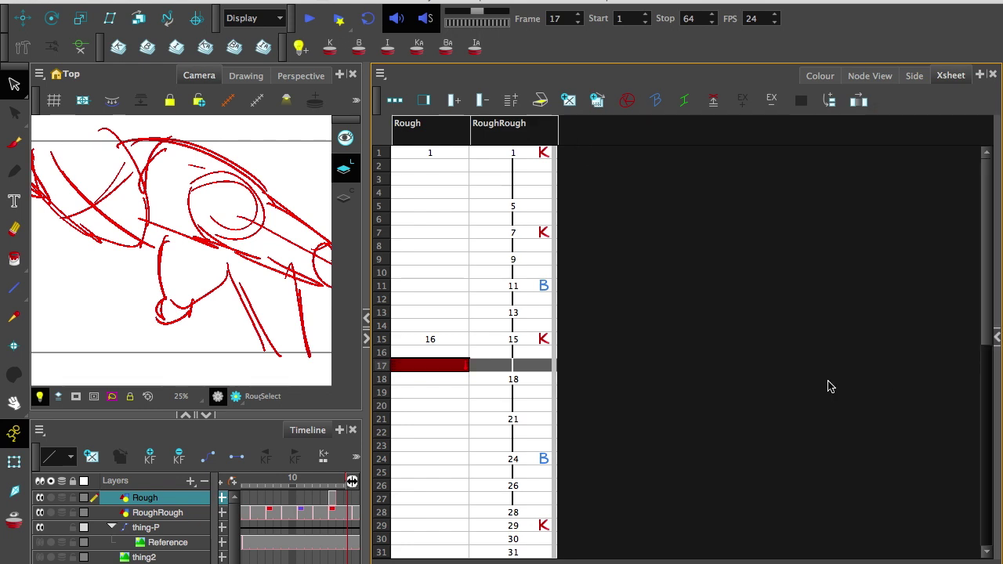
- Extend the Rough layer's drawing at frame 15 through frame 17 with Fill Empty Cells
click(853, 103)
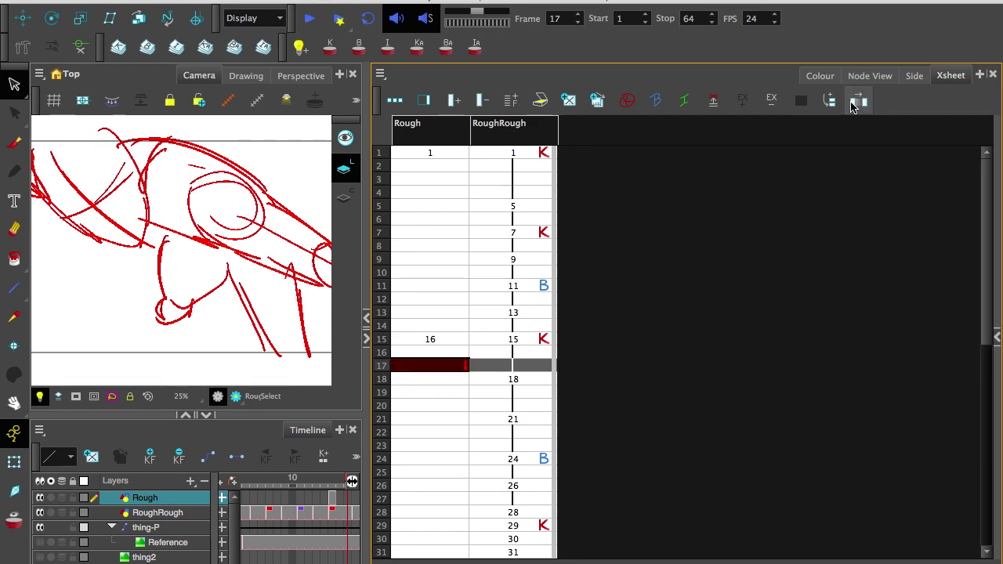
click(406, 351)
key(comma)
key(comma)
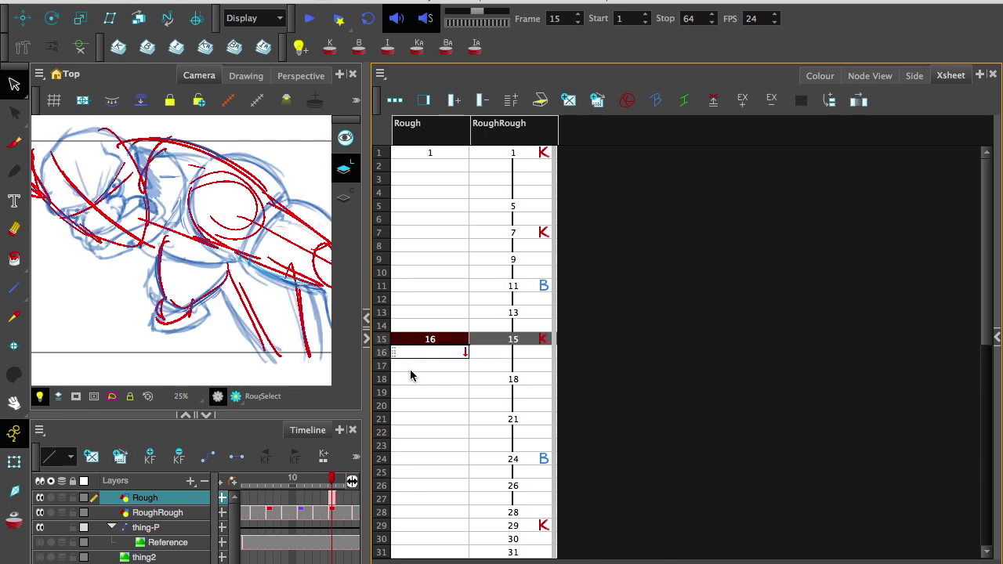
key(period)
key(period)
drag(408, 350, 423, 339)
click(857, 103)
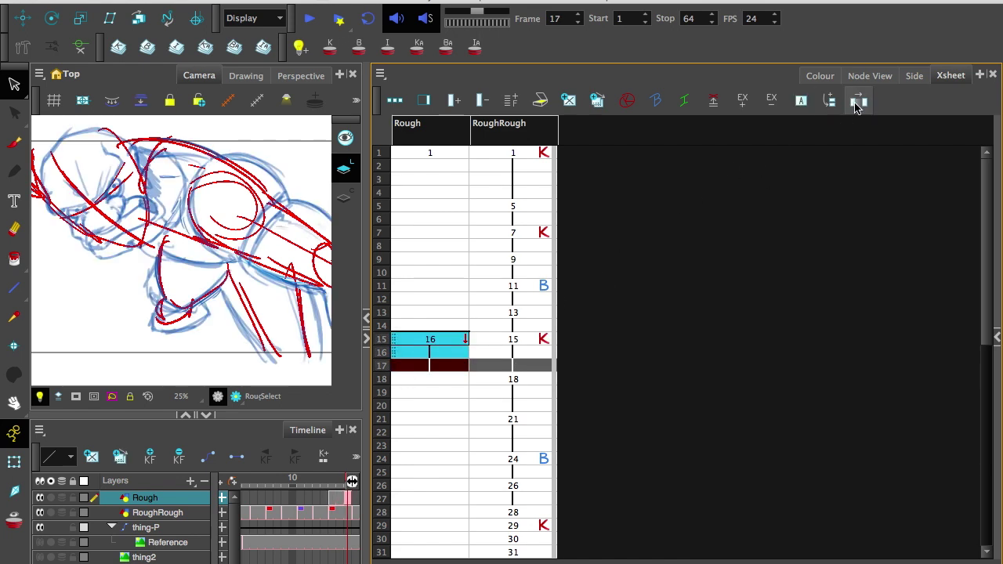
- Fill the Rough layer's empty cells so that drawing 1 is exposed through frame 4
click(427, 405)
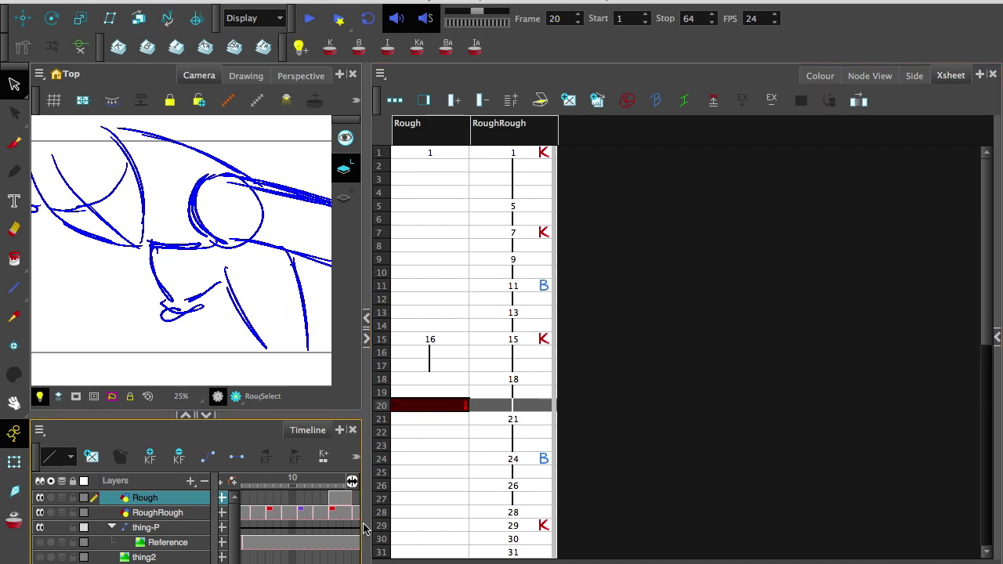
drag(365, 527, 520, 543)
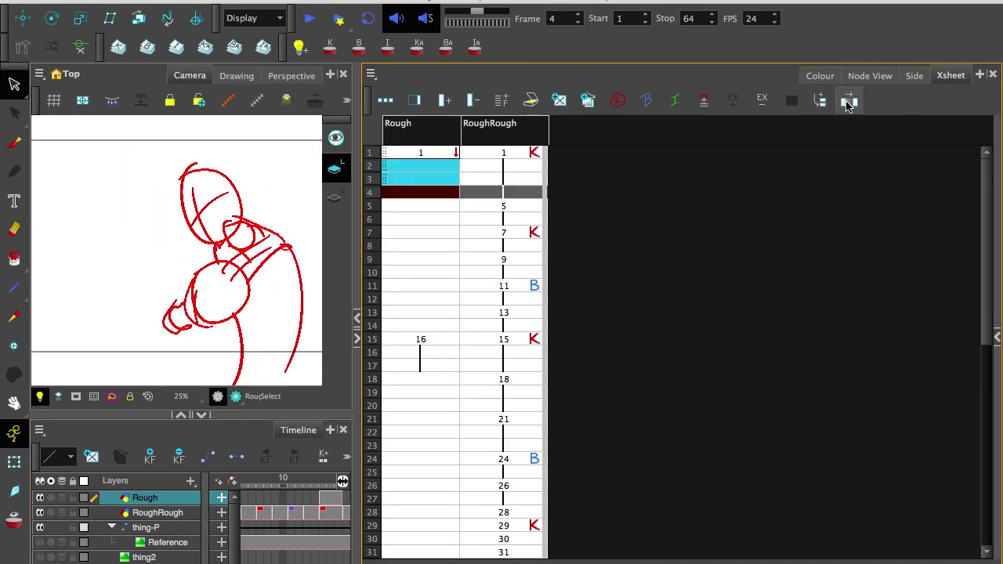
click(849, 101)
- Move the Rough layer's drawing 44 to frame 40 and extend its exposure through frame 44
drag(980, 336, 938, 513)
click(418, 338)
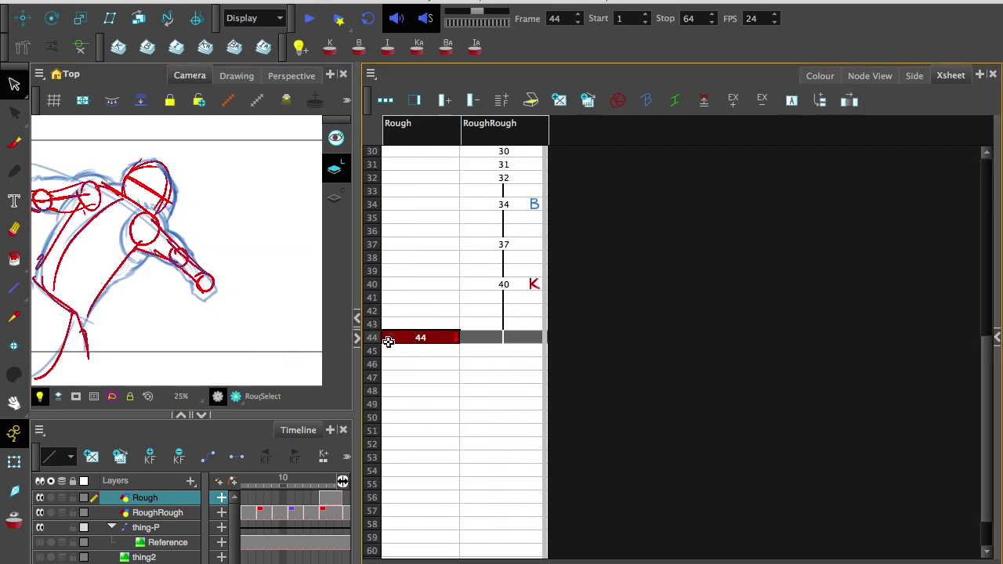
drag(387, 337, 385, 287)
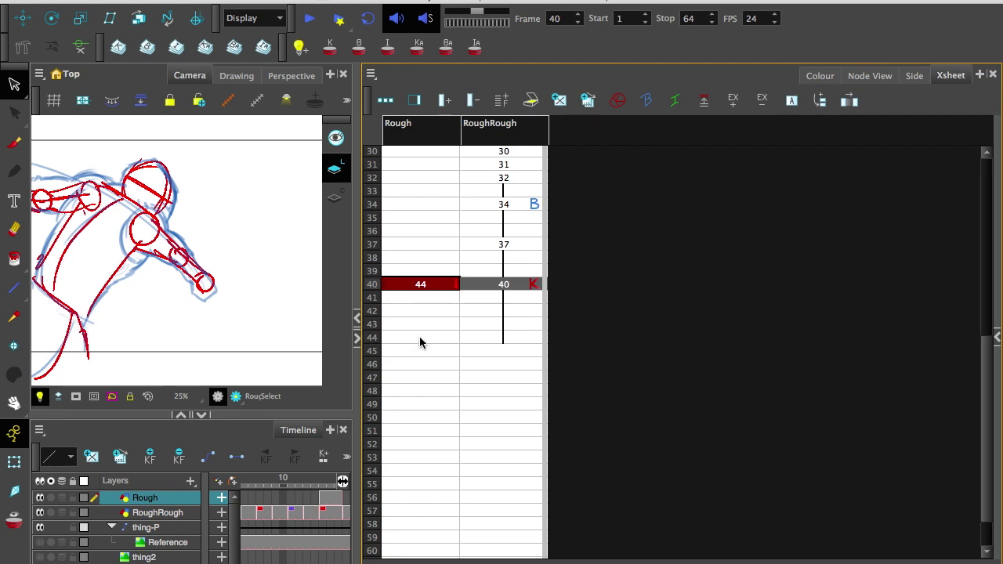
drag(420, 343, 419, 282)
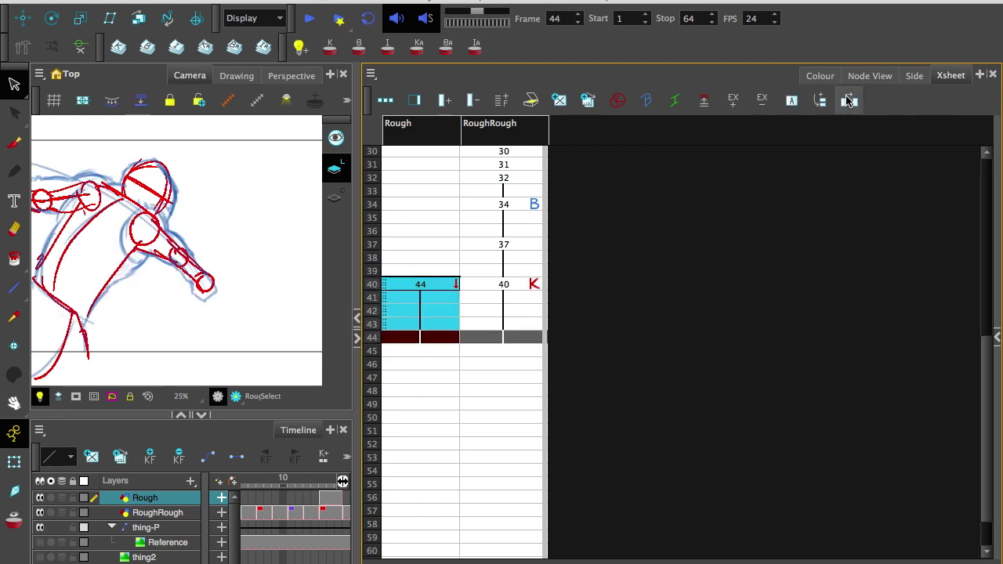
- Rename all drawings in the Rough column by frame
drag(421, 352, 400, 153)
right_click(407, 206)
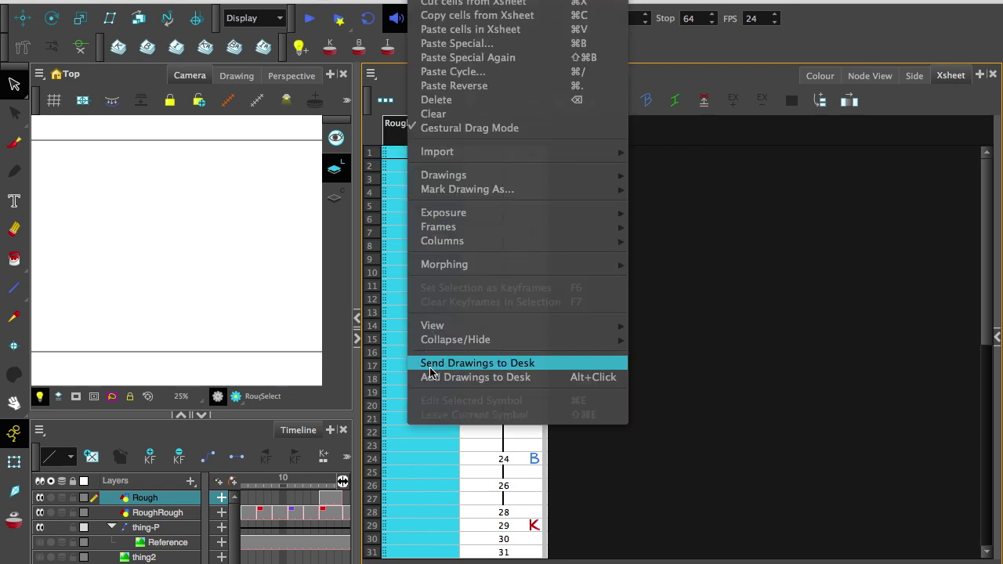
mouse_move(428, 181)
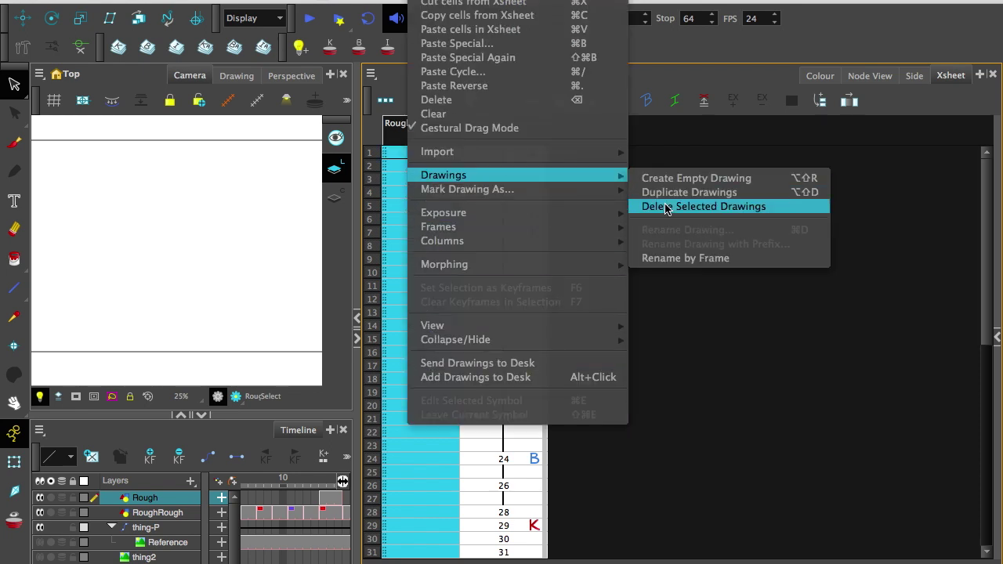
click(686, 258)
click(478, 469)
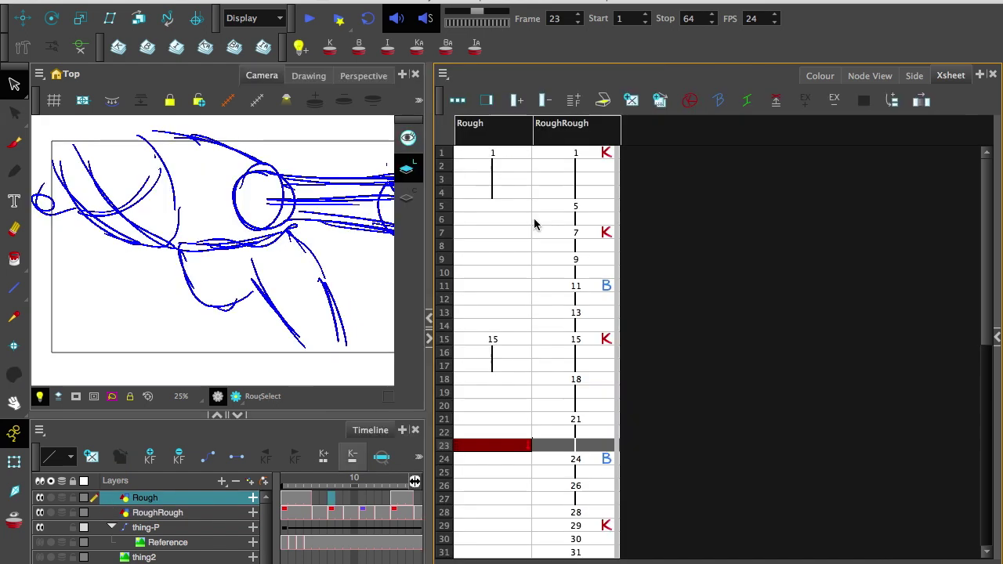
- Create an empty drawing on the Rough layer at frame 7, level with the RoughRough key drawing
click(477, 233)
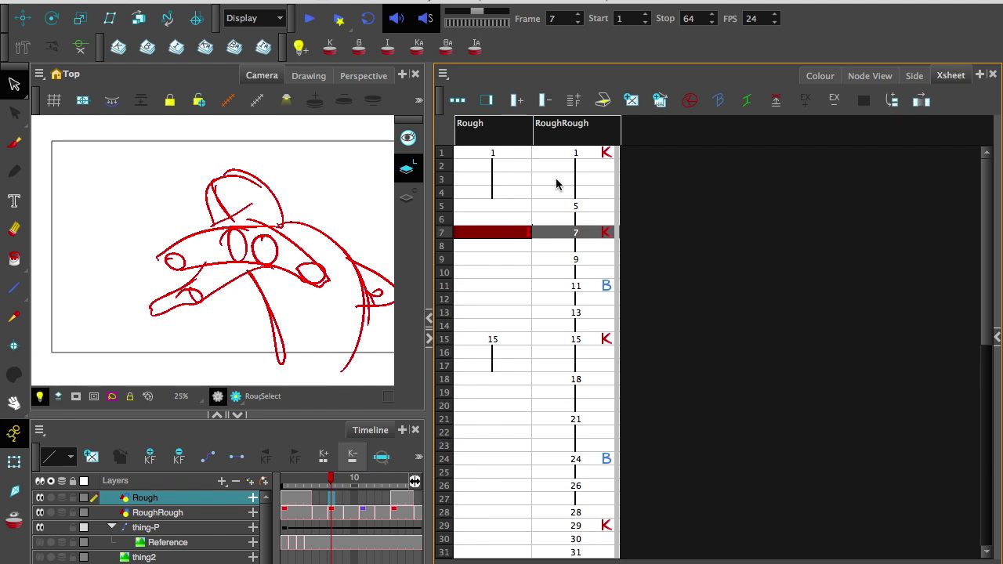
click(633, 102)
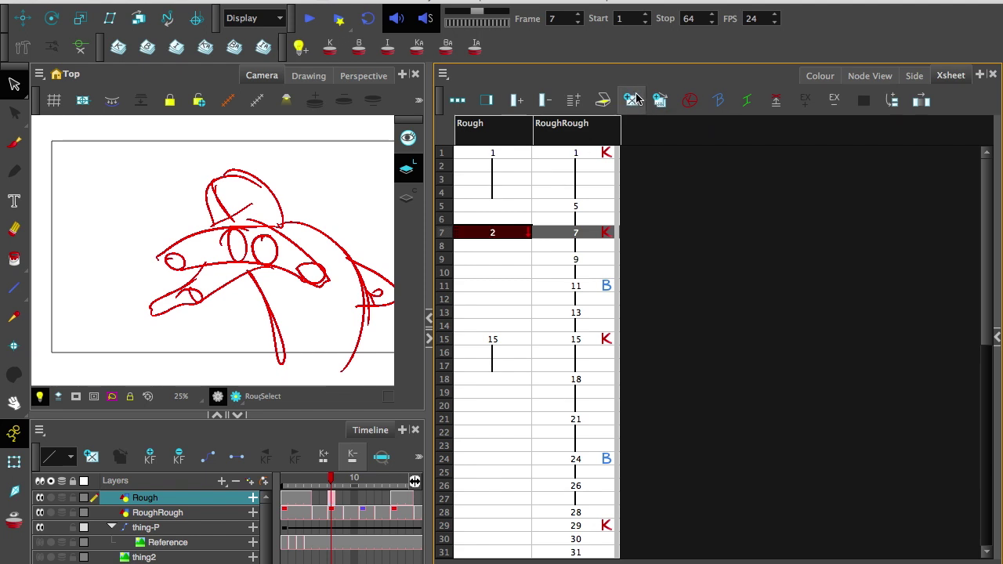
click(353, 502)
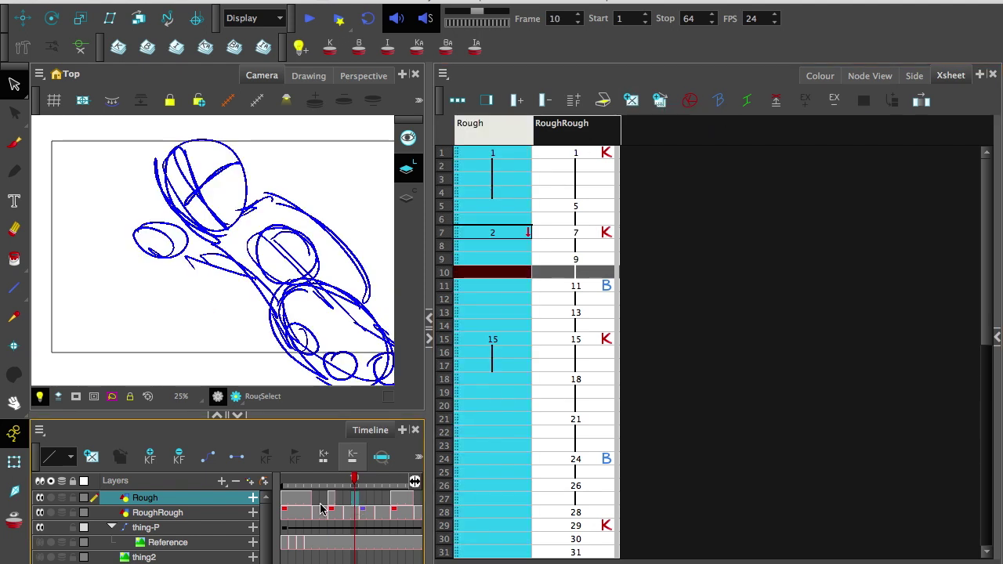
click(478, 235)
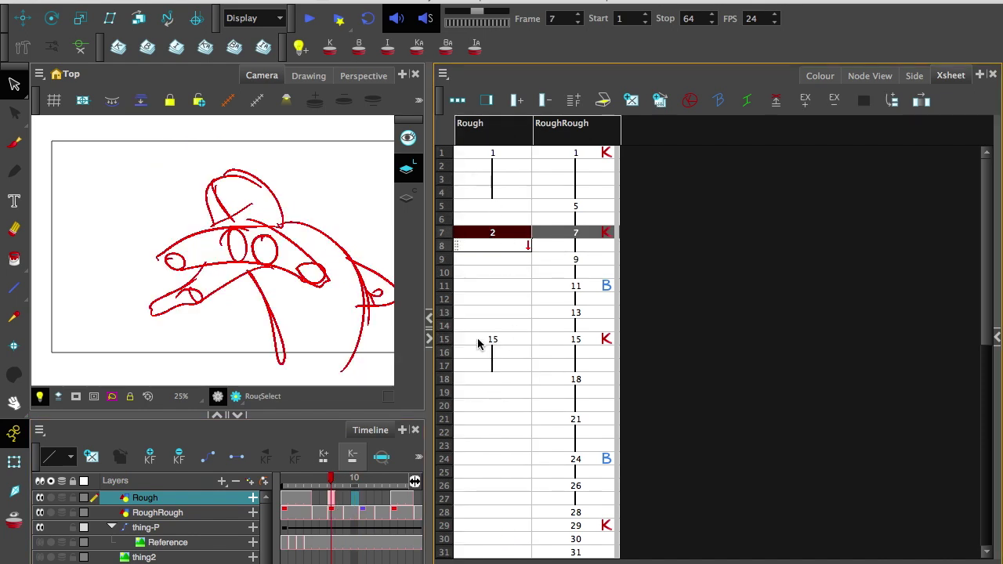
- Create an empty drawing on the Rough layer at frame 29, level with the RoughRough key drawing
click(505, 525)
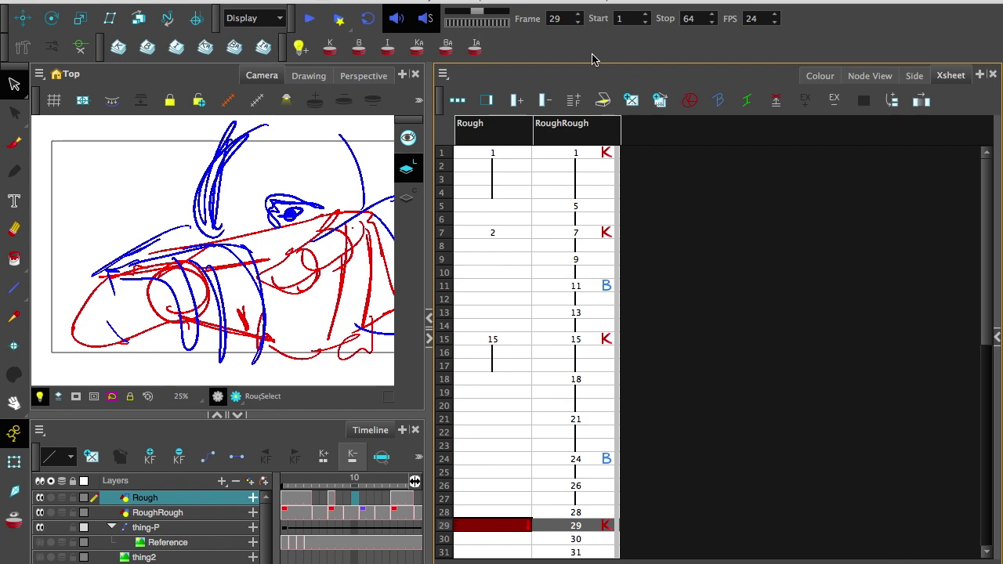
text(16)
scroll(988, 341, down, 3)
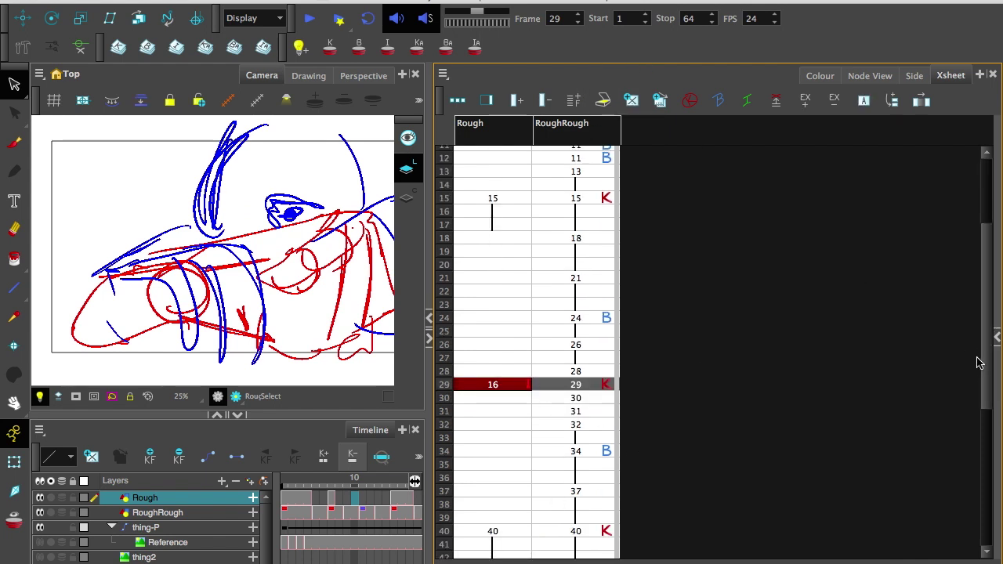
scroll(980, 349, up, 3)
- Extend the Rough layer's drawing at frame 7 through frame 8 and the one at frame 29 through frame 30
click(506, 249)
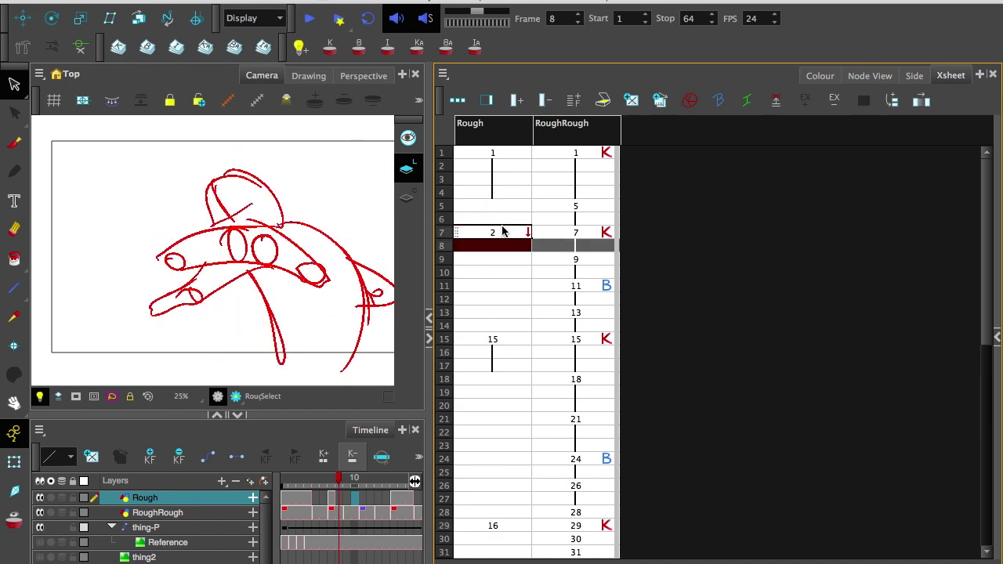
click(491, 539)
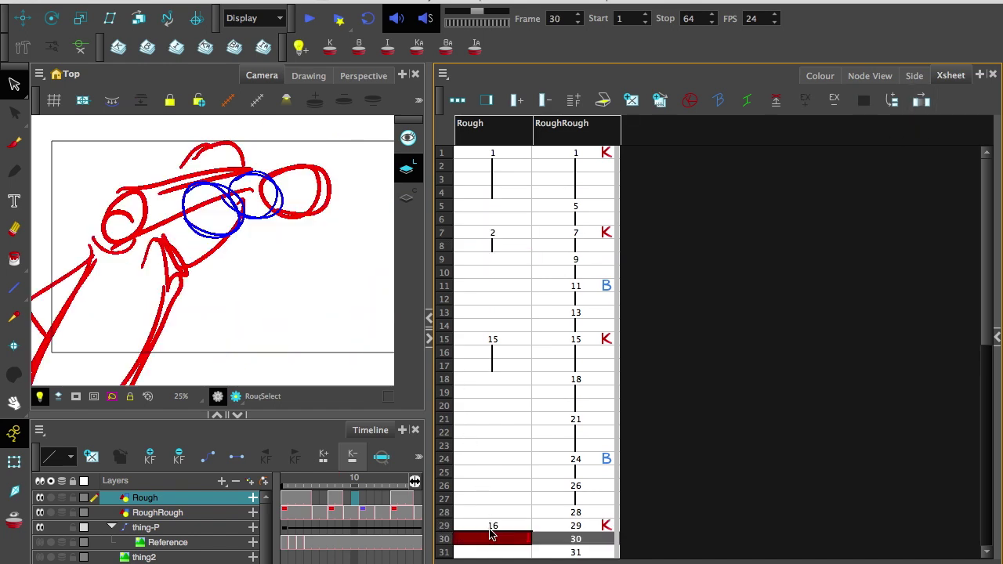
click(491, 526)
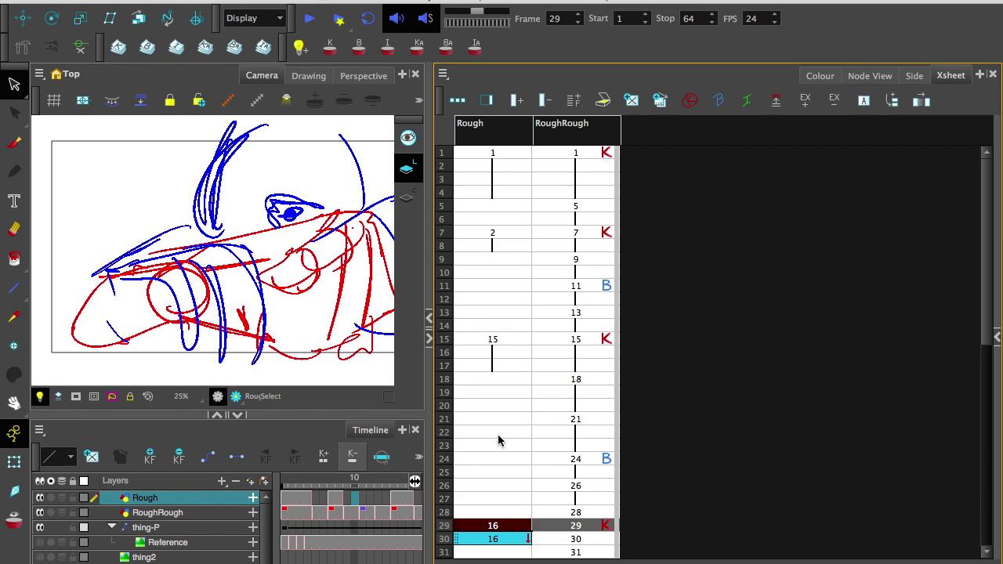
- Create an empty Rough drawing at the frame 11 breakdown and extend its exposure through frame 12
click(492, 287)
key(alt+shift+r)
drag(509, 286, 509, 298)
click(921, 100)
- Create an empty Rough drawing at the frame 24 breakdown and extend its exposure through frame 25
drag(985, 330, 985, 358)
drag(507, 396, 509, 409)
click(492, 396)
click(630, 100)
click(921, 101)
- Create an empty Rough drawing at the frame 34 breakdown and extend its exposure through frame 36
drag(989, 347, 989, 372)
click(501, 477)
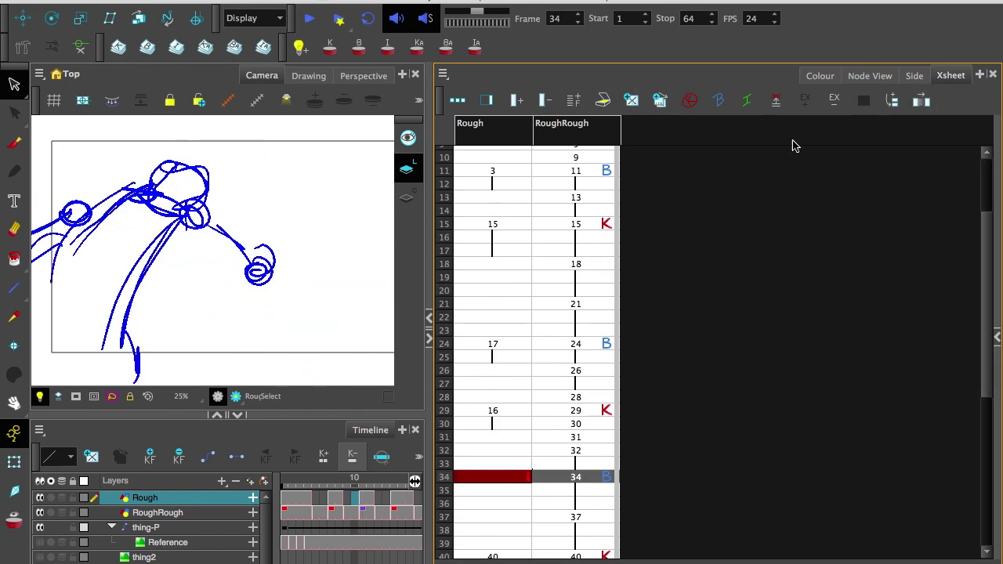
click(631, 100)
drag(492, 477, 492, 504)
click(920, 100)
scroll(865, 278, down, 4)
scroll(538, 353, up, 7)
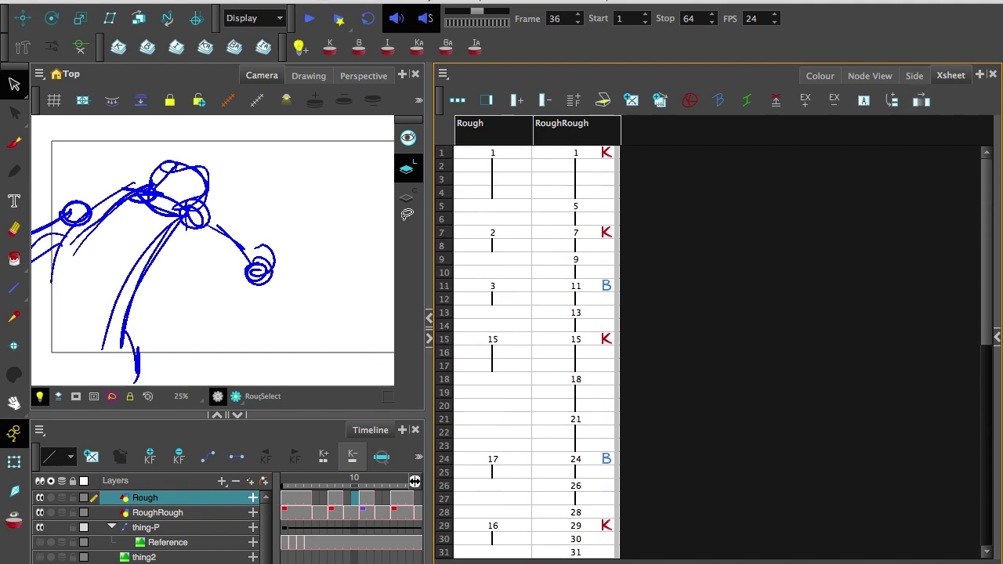
- Enlarge the Camera view and flip back and forth between frames 4 and 11 to compare the opening poses
drag(430, 392, 685, 429)
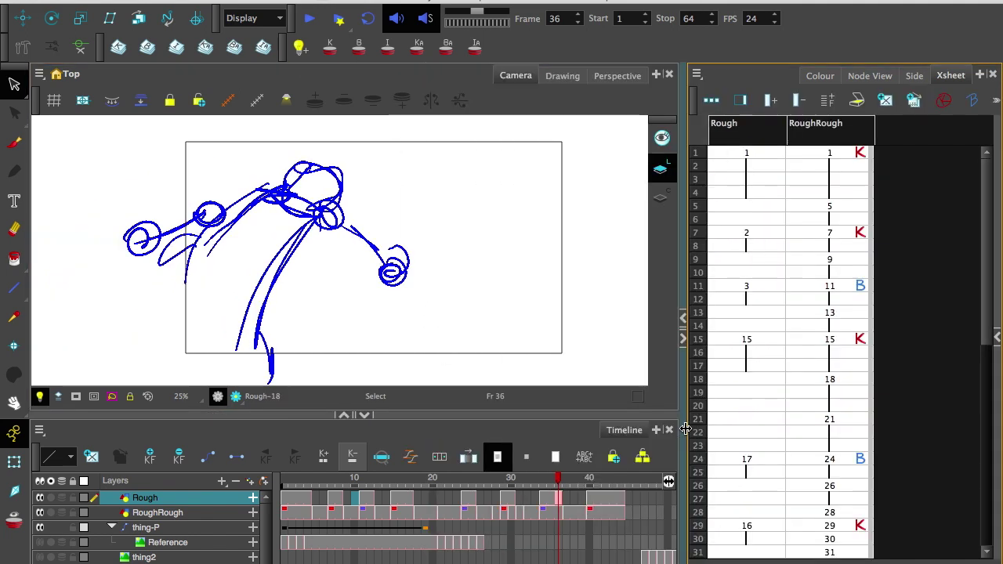
click(394, 478)
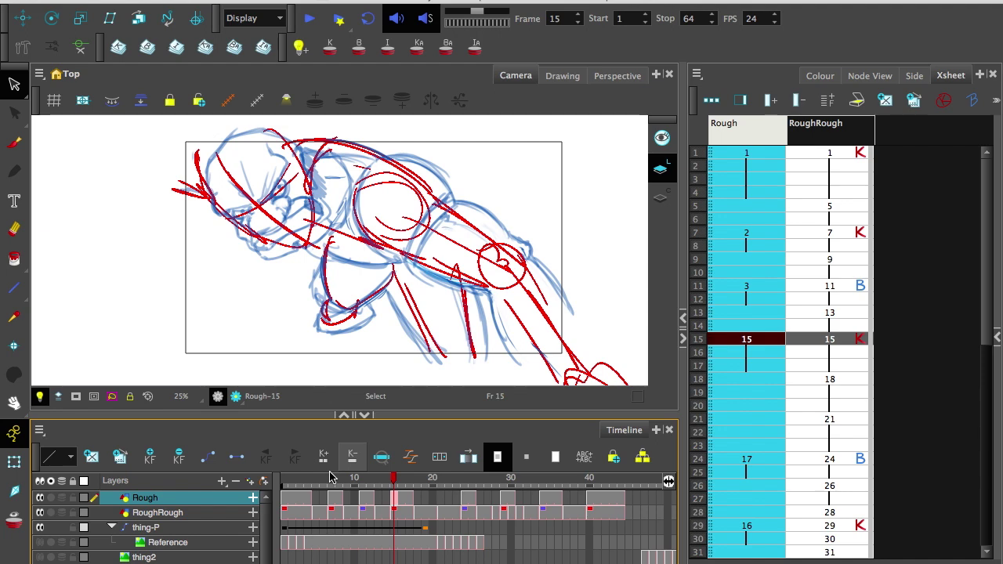
click(333, 499)
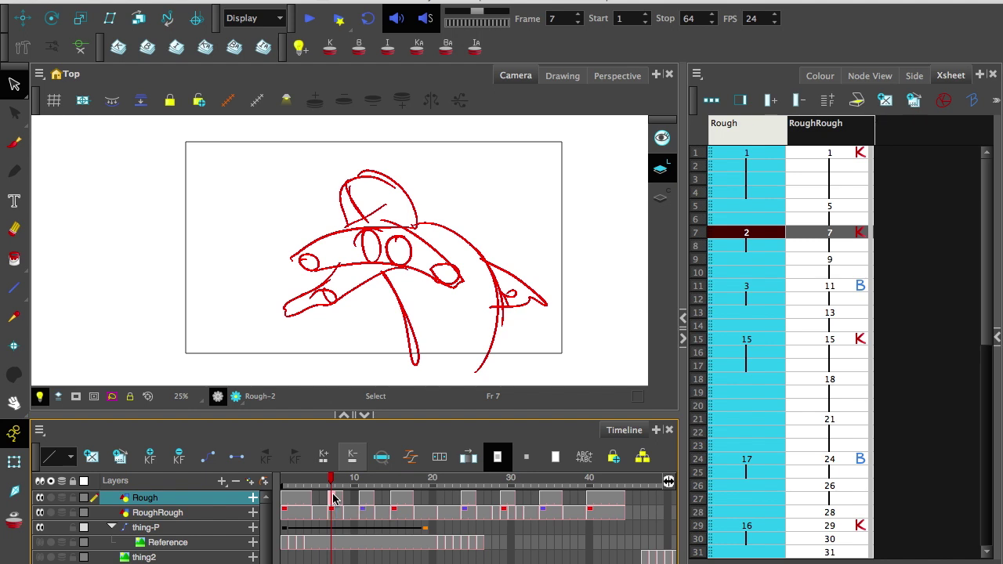
key(.)
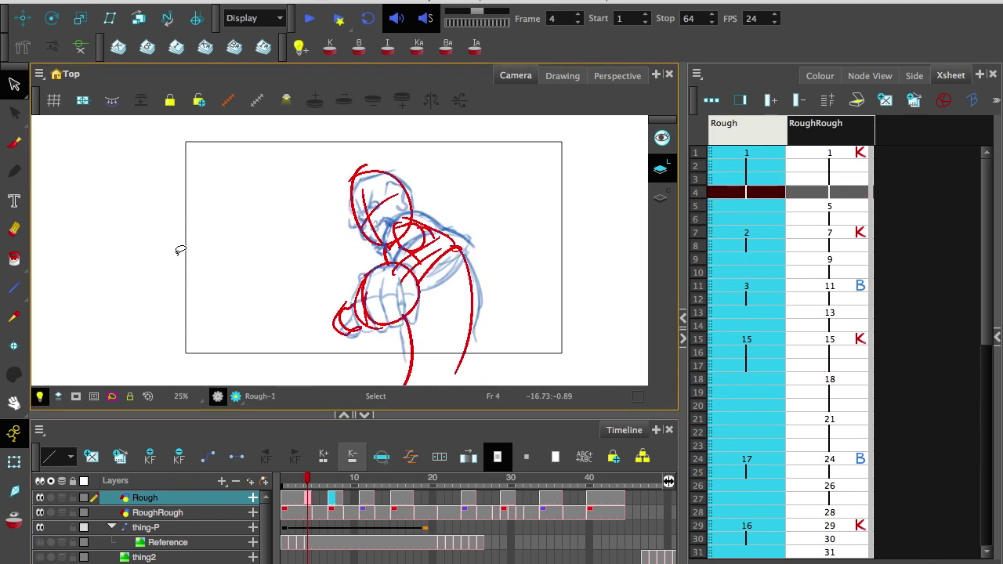
key(.)
key(period)
key(period)
key(period)
key(period)
key(period)
key(period)
key(period)
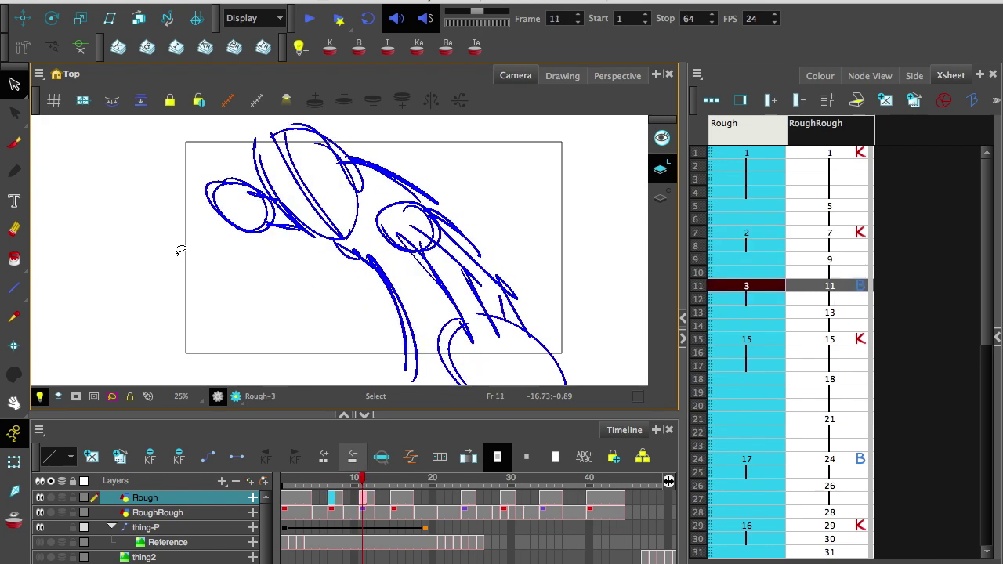
key(comma)
key(comma)
key(comma)
key(comma)
key(comma)
key(comma)
key(comma)
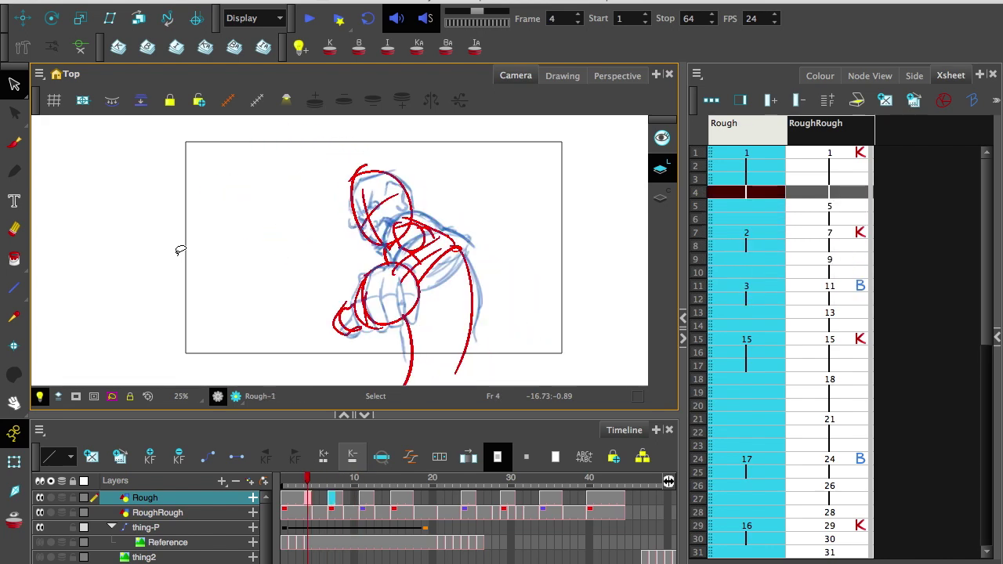
key(period)
key(period)
key(comma)
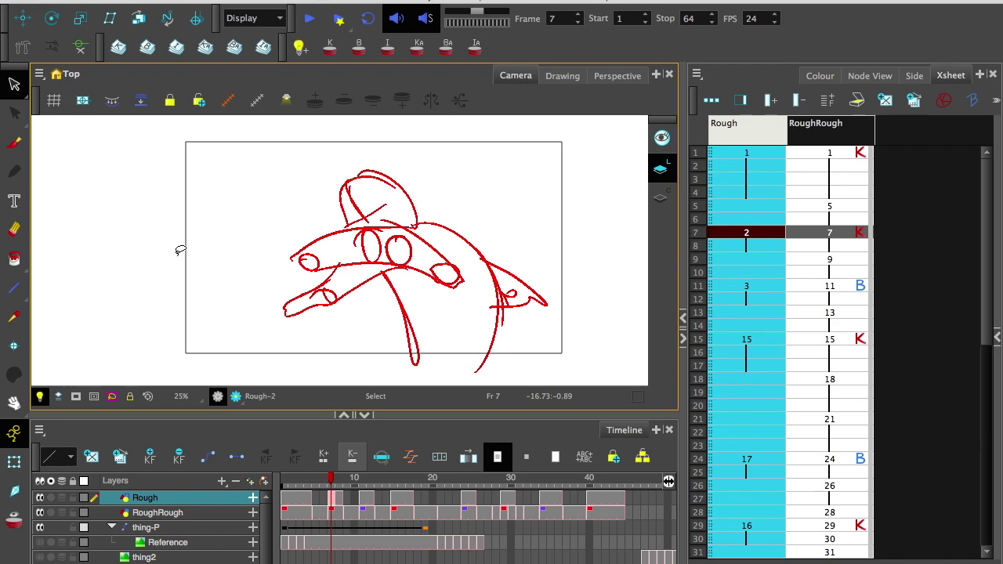
- Flip repeatedly through the frames between 7 and 15 to examine the motion across the key and breakdown poses
key(period)
key(period)
key(period)
key(period)
key(period)
key(period)
key(period)
key(period)
key(period)
key(period)
key(period)
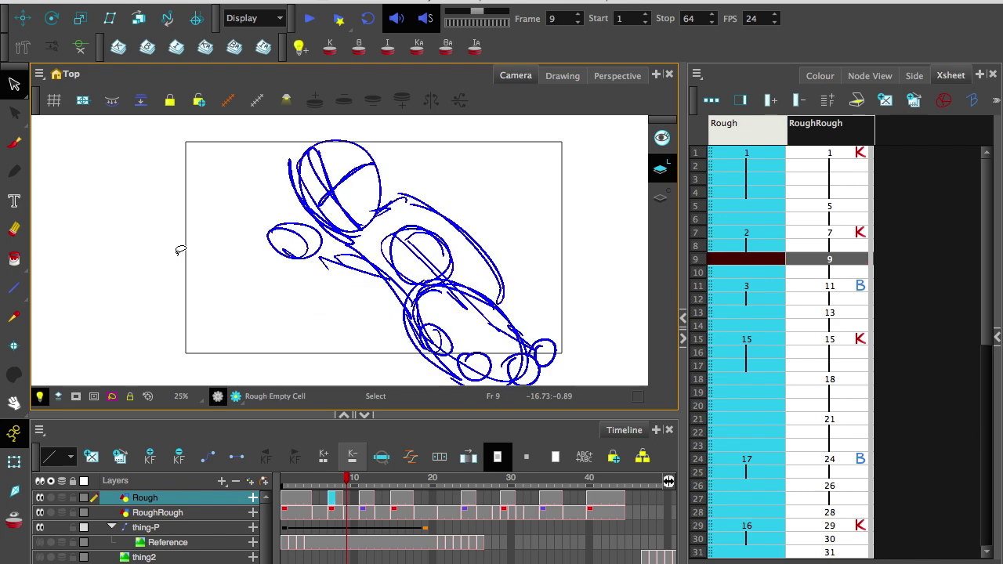
key(comma)
key(comma)
key(comma)
key(comma)
key(comma)
key(comma)
key(comma)
key(comma)
key(comma)
key(comma)
key(comma)
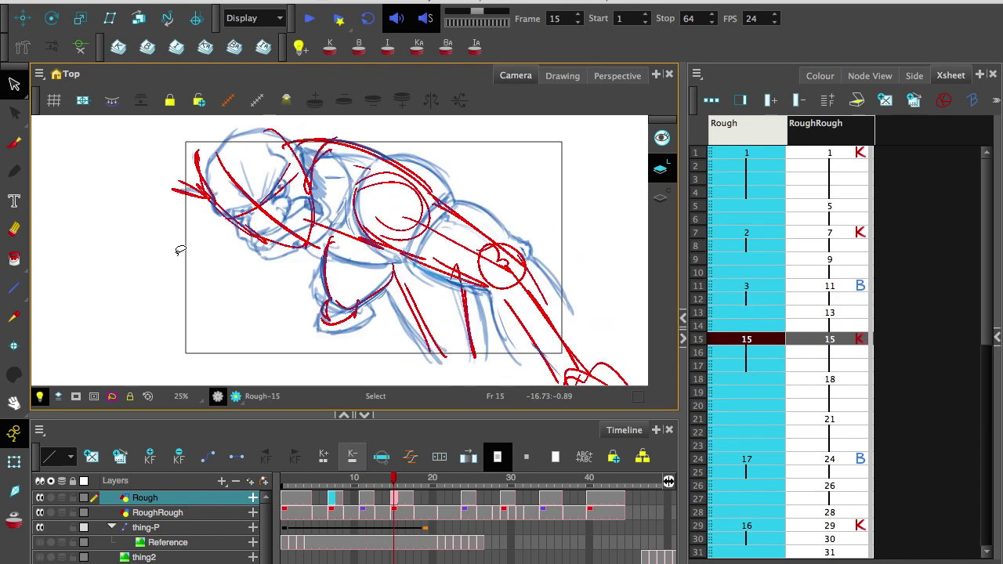
key(period)
key(period)
key(period)
key(period)
key(period)
key(period)
key(period)
key(period)
key(period)
key(period)
key(period)
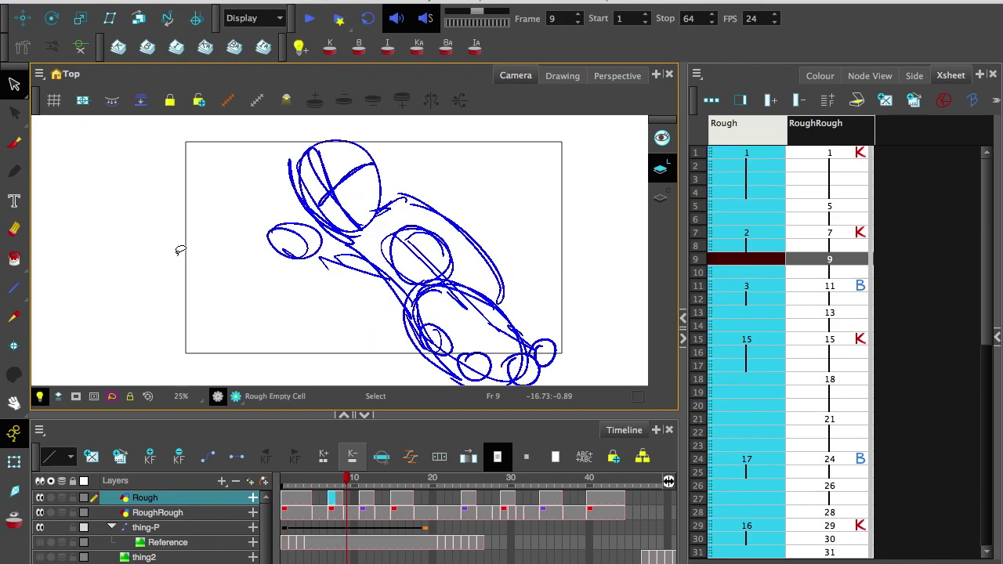
- Flip forward and back repeatedly through the frames between 7 and 24 to examine the motion across the rough poses
key(period)
key(period)
key(period)
key(period)
key(period)
key(period)
key(period)
key(period)
key(period)
key(period)
key(period)
key(period)
key(period)
key(period)
key(period)
key(period)
key(period)
key(period)
key(period)
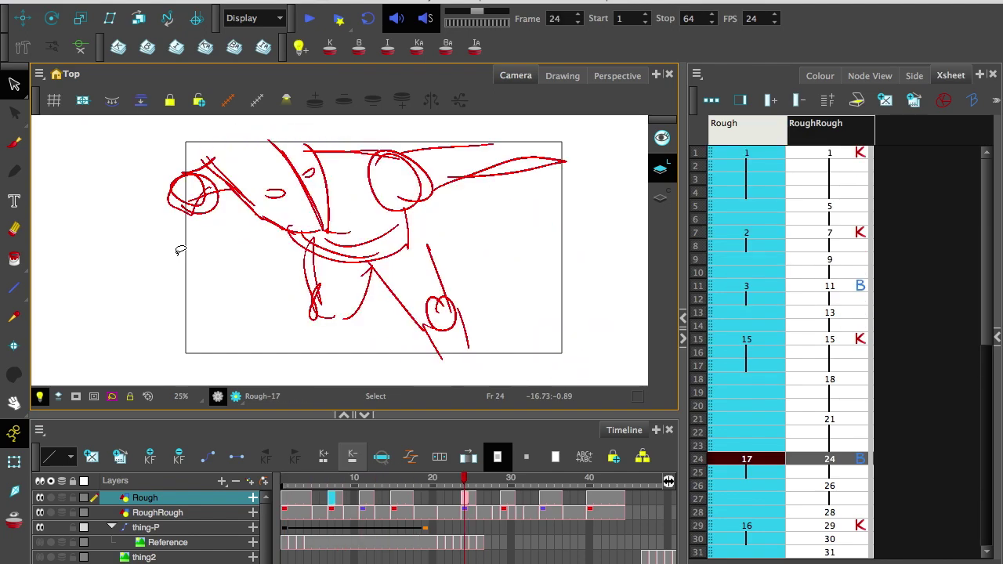
key(comma)
key(comma)
key(comma)
key(comma)
key(comma)
key(comma)
key(comma)
key(comma)
key(comma)
key(comma)
key(comma)
key(comma)
key(comma)
key(comma)
key(comma)
key(comma)
key(comma)
key(comma)
key(comma)
key(comma)
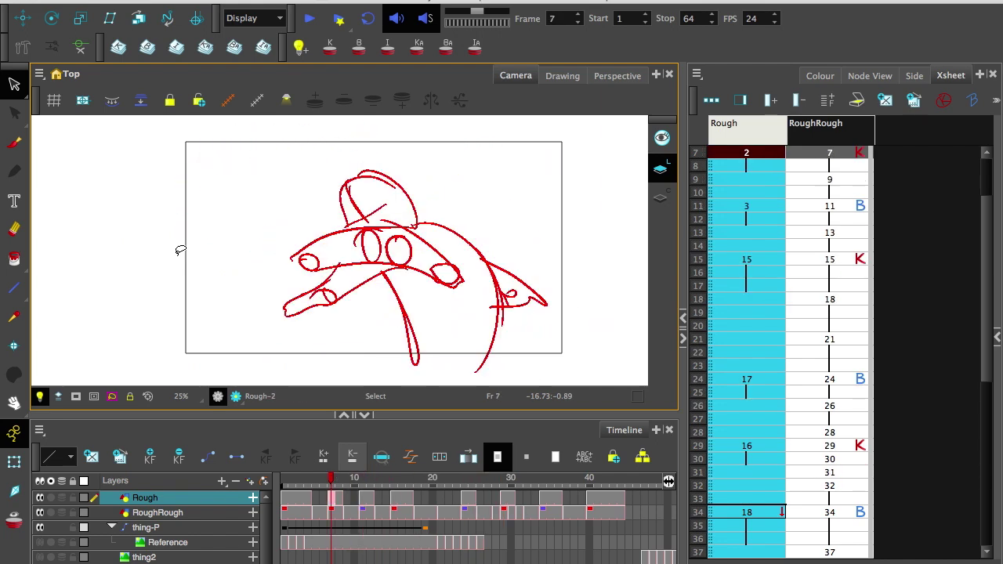
key(period)
key(period)
key(period)
key(period)
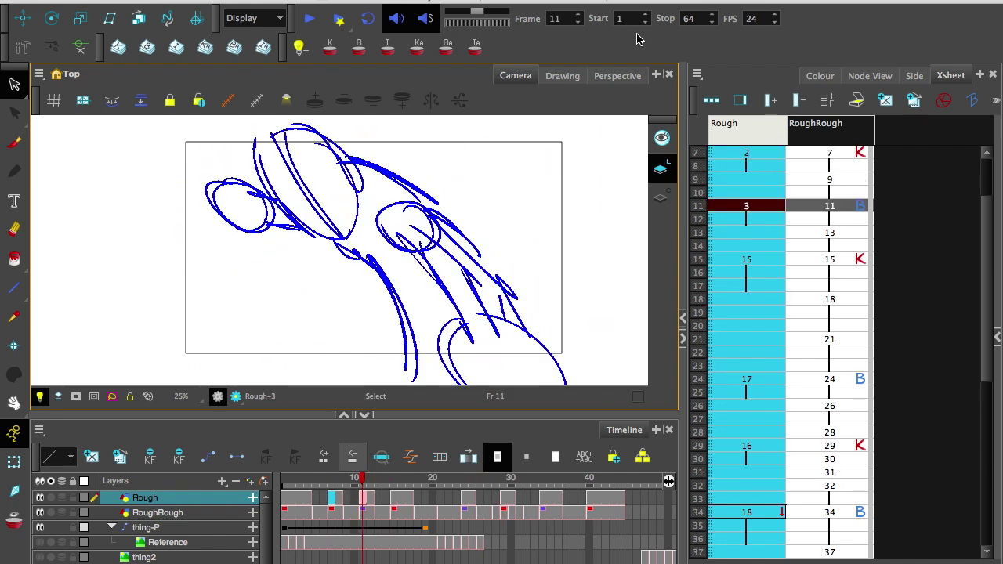
right_click(537, 50)
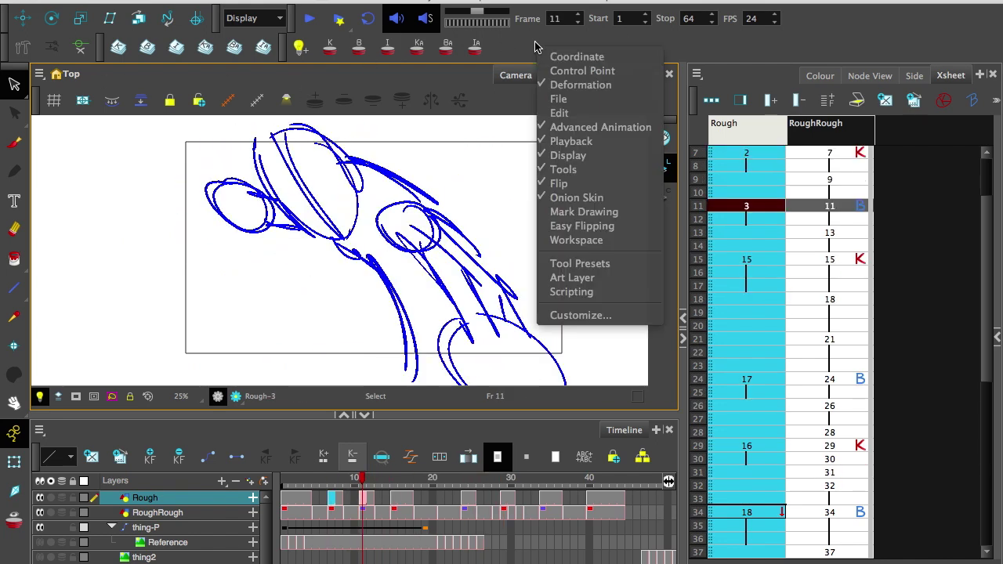
click(544, 197)
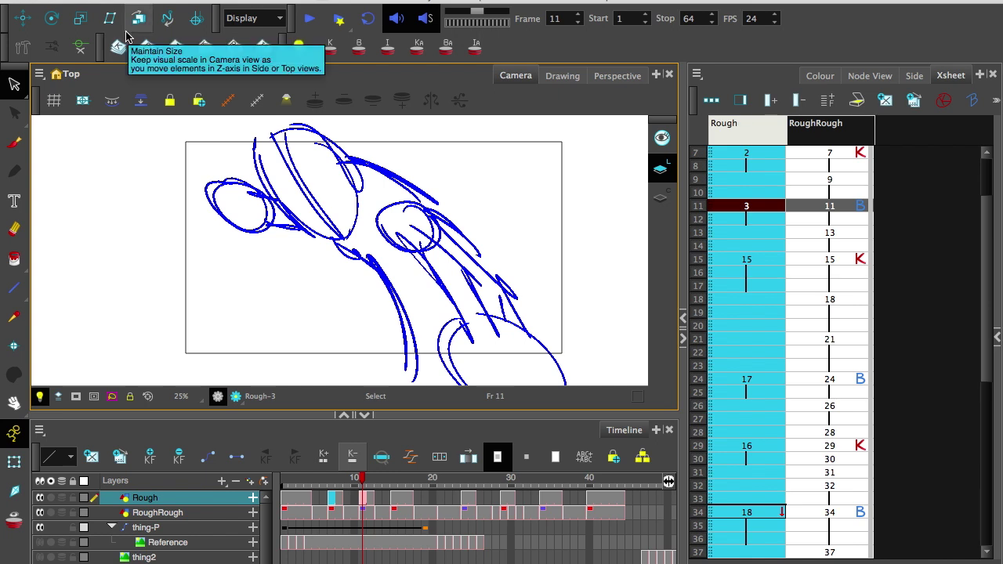
click(819, 337)
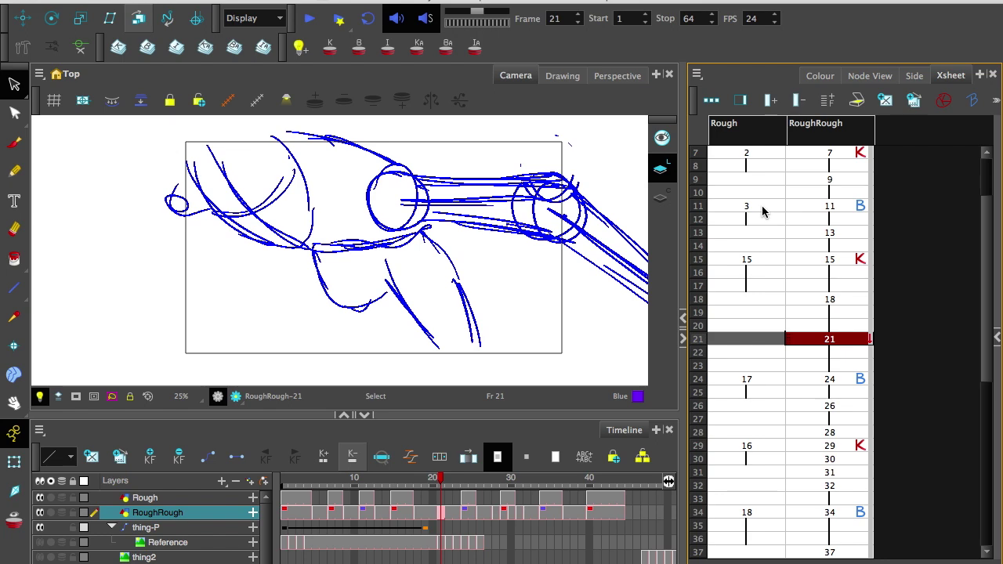
- Mark the Rough layer's drawings at frames 7, 15 and 29 as key drawings
click(749, 155)
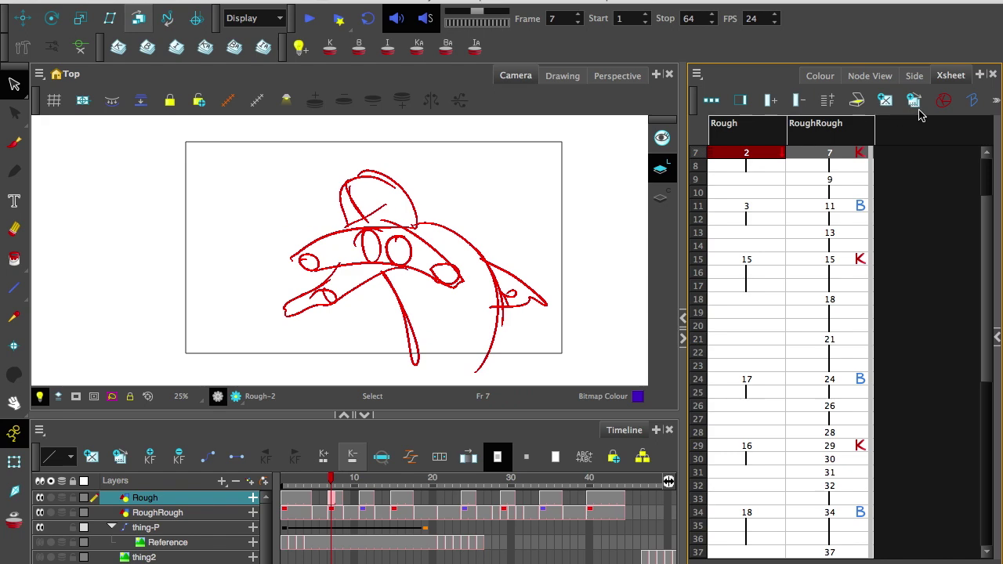
click(944, 100)
drag(683, 189, 549, 179)
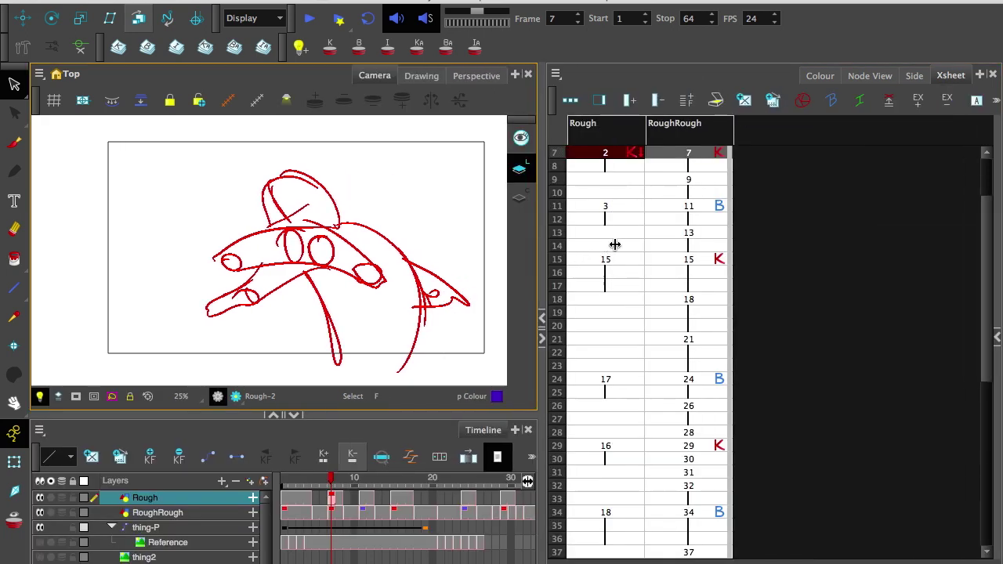
click(627, 258)
click(803, 100)
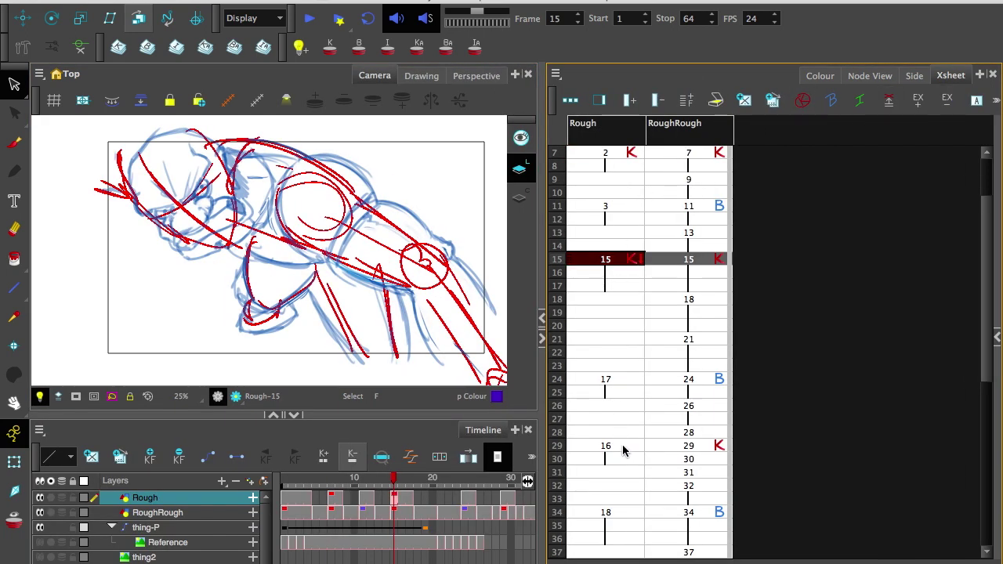
click(625, 448)
click(805, 103)
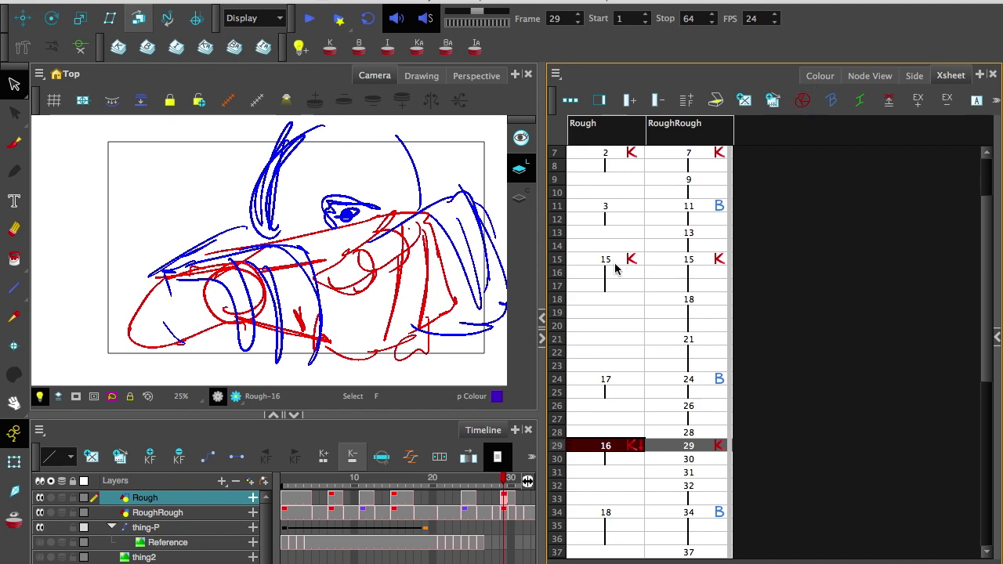
- Mark the Rough layer's drawings at frames 11, 24 and 34 as breakdown drawings
click(616, 206)
click(831, 99)
click(625, 382)
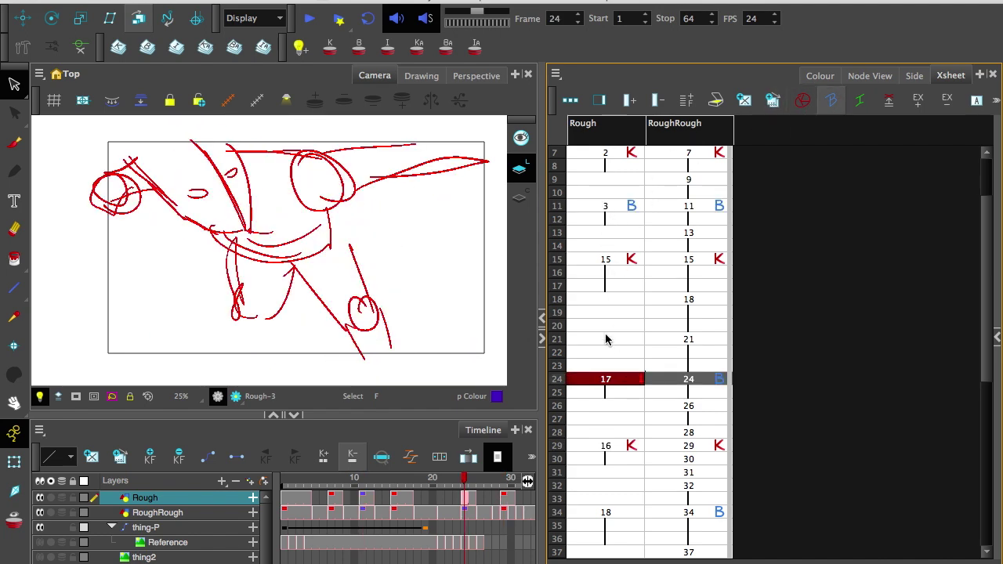
click(831, 100)
click(624, 517)
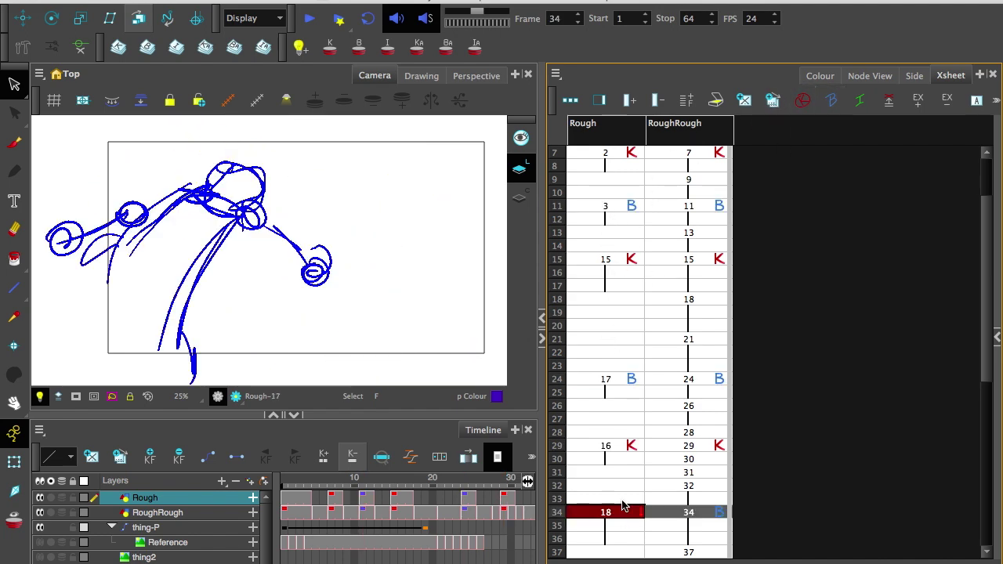
click(830, 100)
- Mark the Rough layer's drawings at frames 40 and 1 as key drawings
scroll(683, 392, down, 5)
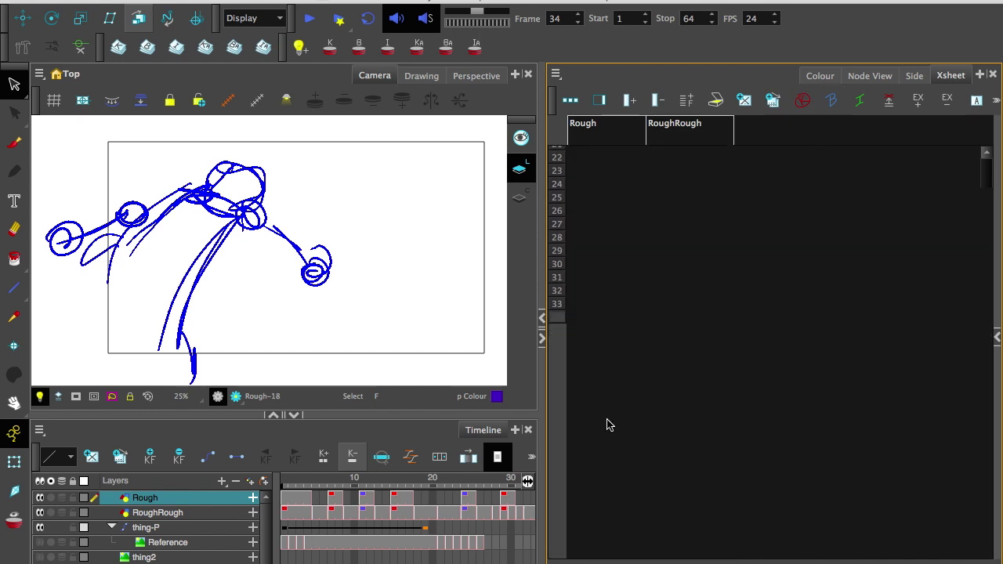
click(619, 394)
click(803, 100)
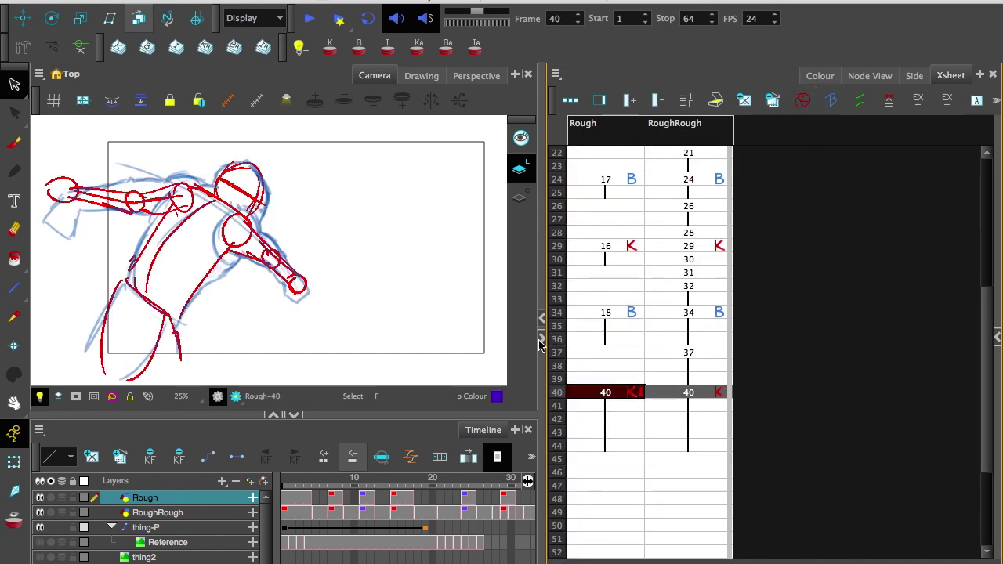
drag(541, 359, 731, 385)
scroll(822, 279, up, 7)
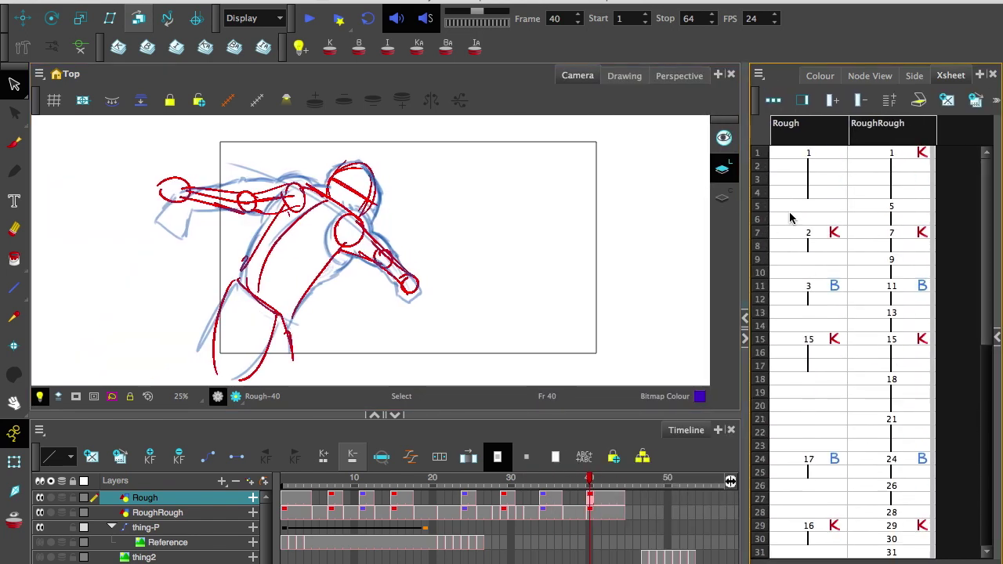
click(818, 154)
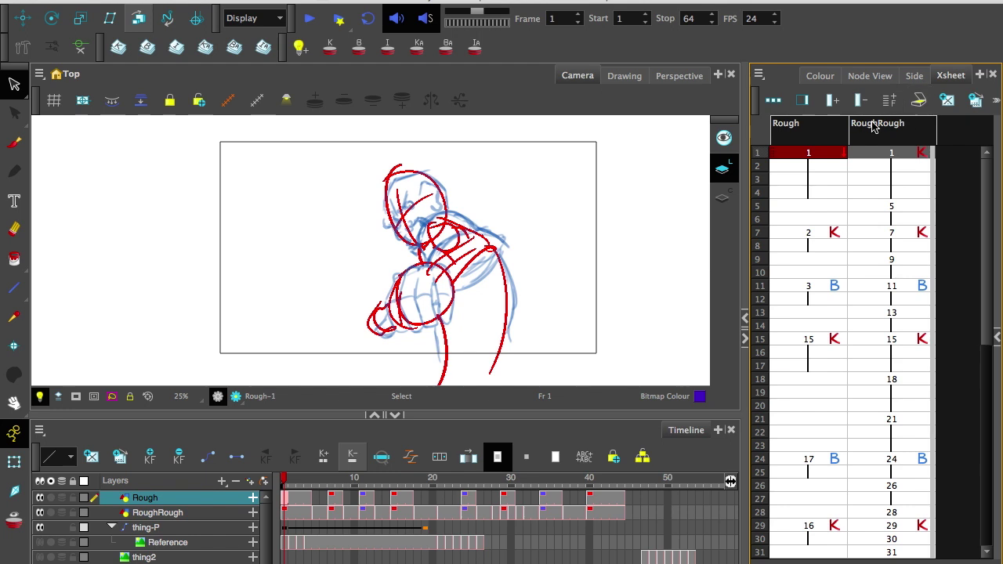
drag(745, 143, 584, 149)
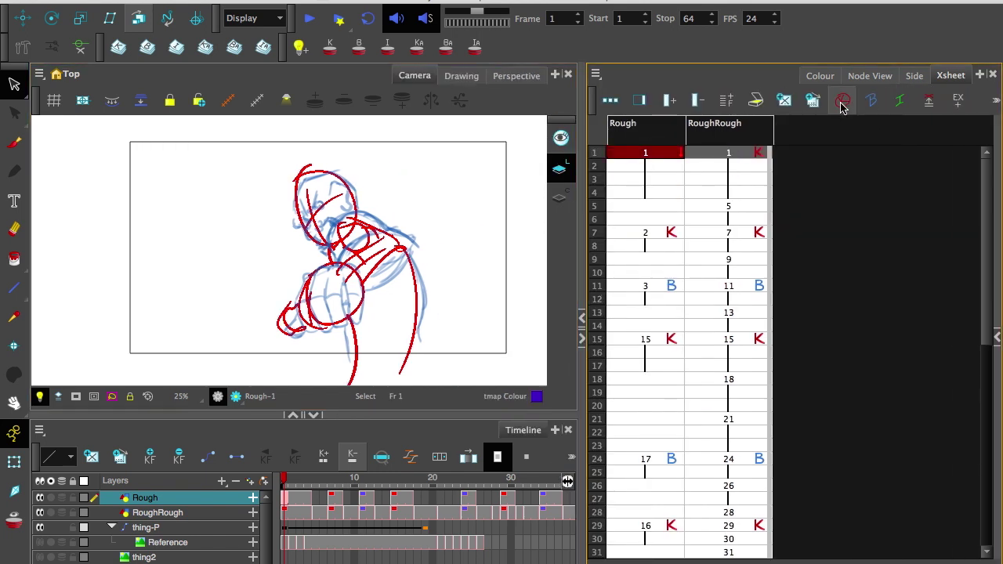
click(844, 104)
- Limit flipping to key drawings on the RoughRough layer and flip forward and back through the key poses
click(290, 516)
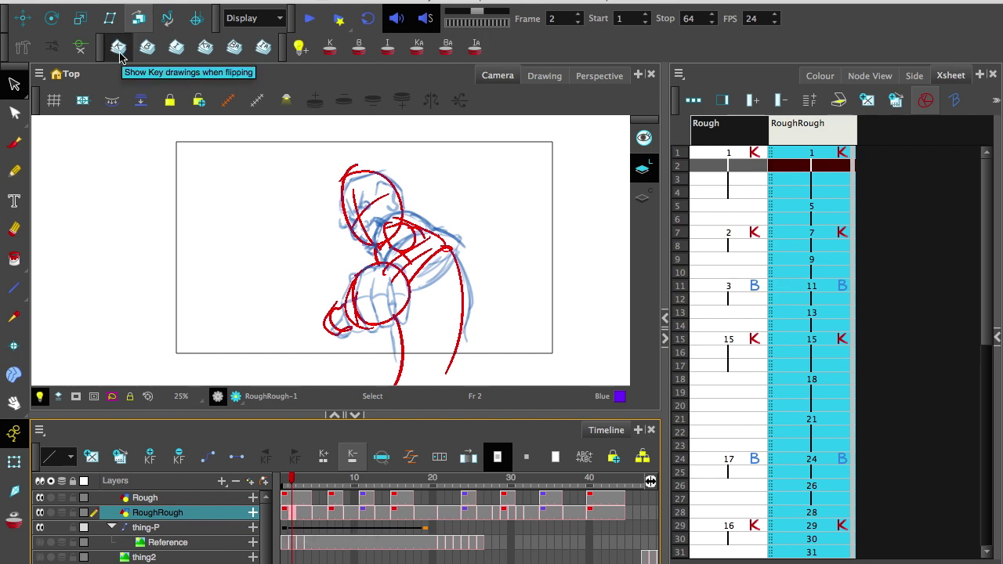
key(g)
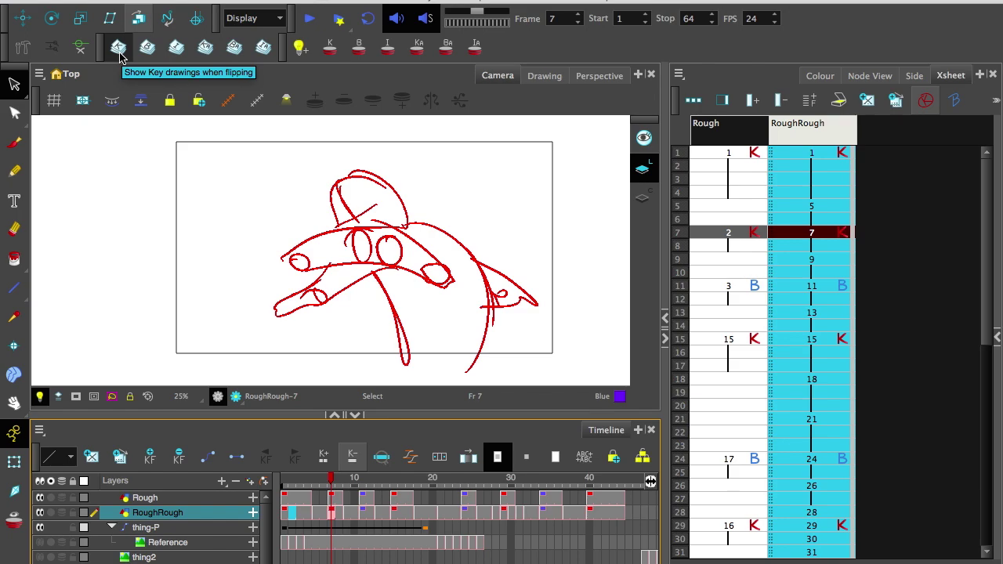
key(g)
key(g)
key(g)
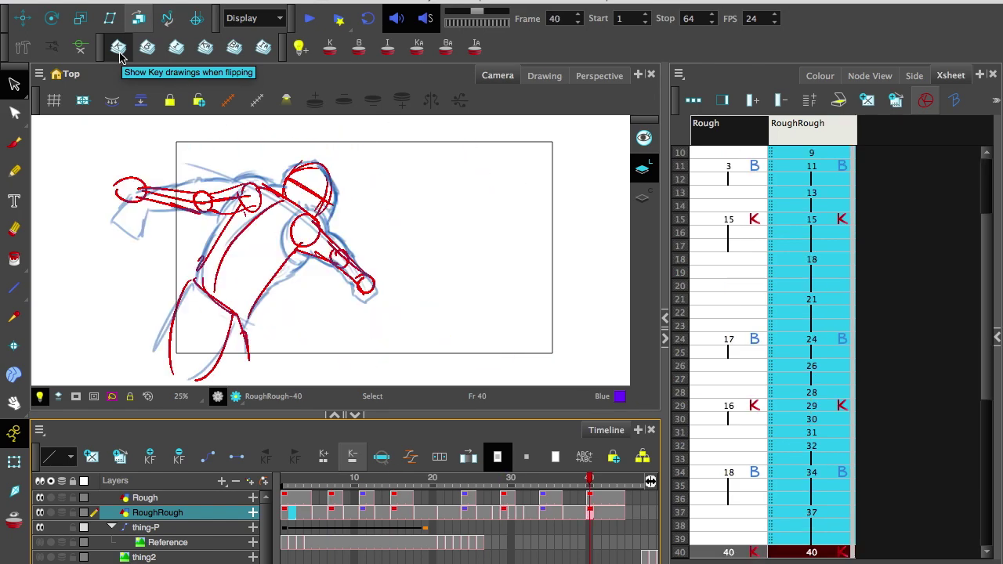
key(f)
key(f)
key(f)
key(f)
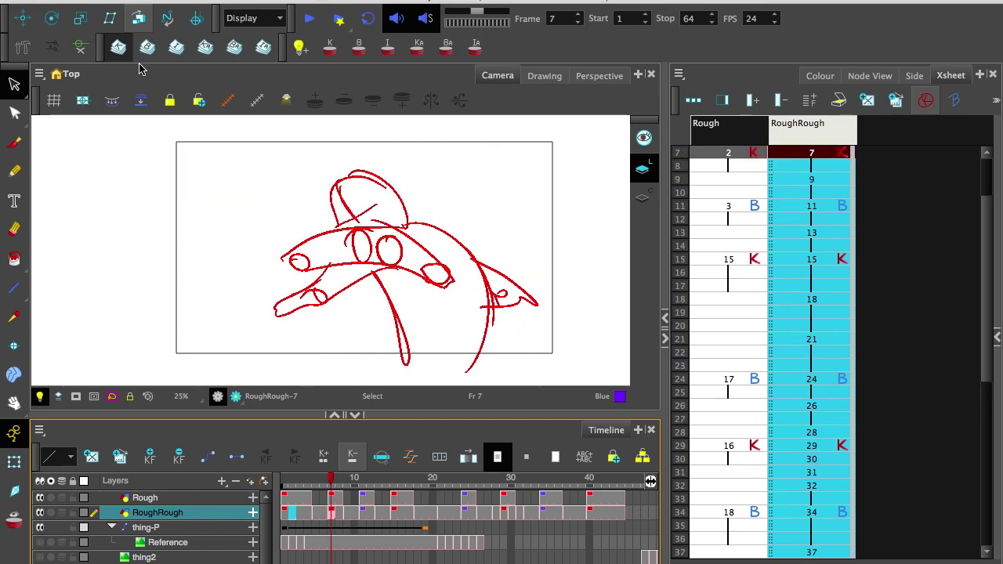
- Switch flipping to breakdown drawings only and flip back and forth through the RoughRough breakdowns
key(f)
key(f)
key(f)
key(g)
key(g)
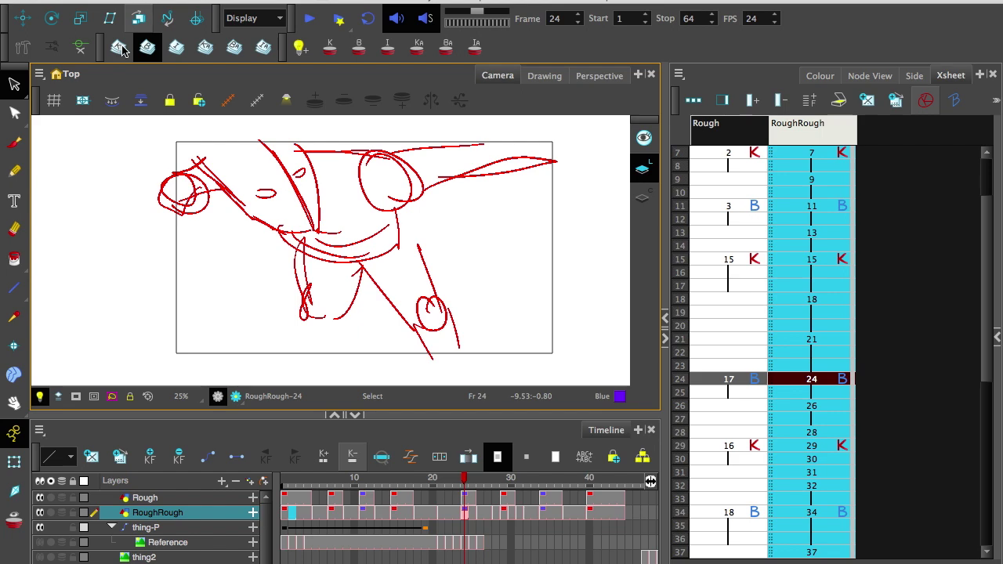
- Include key drawings in the flipping alongside breakdowns and flip back and forth through both on RoughRough
click(120, 49)
key(f)
key(f)
key(f)
key(g)
key(g)
key(g)
key(g)
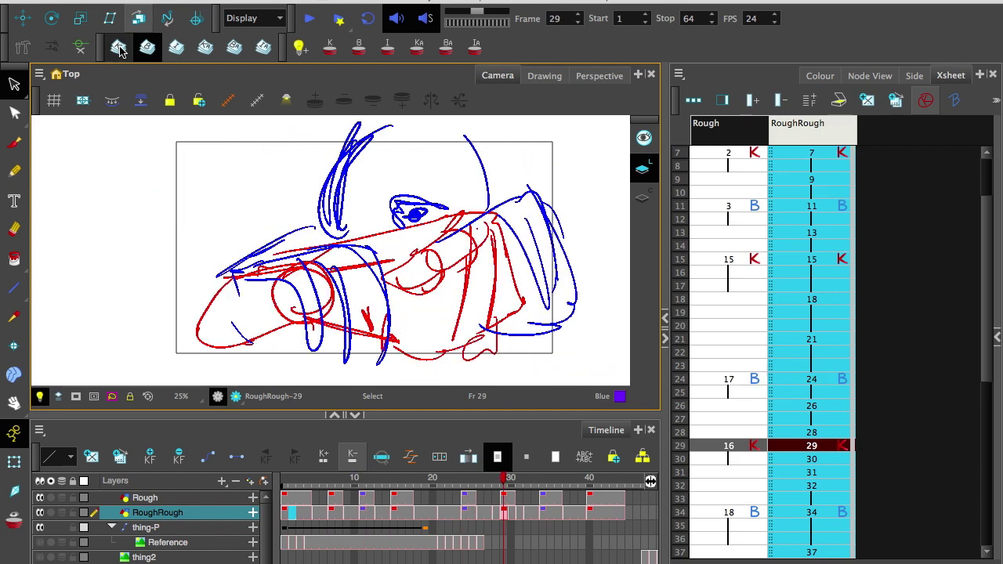